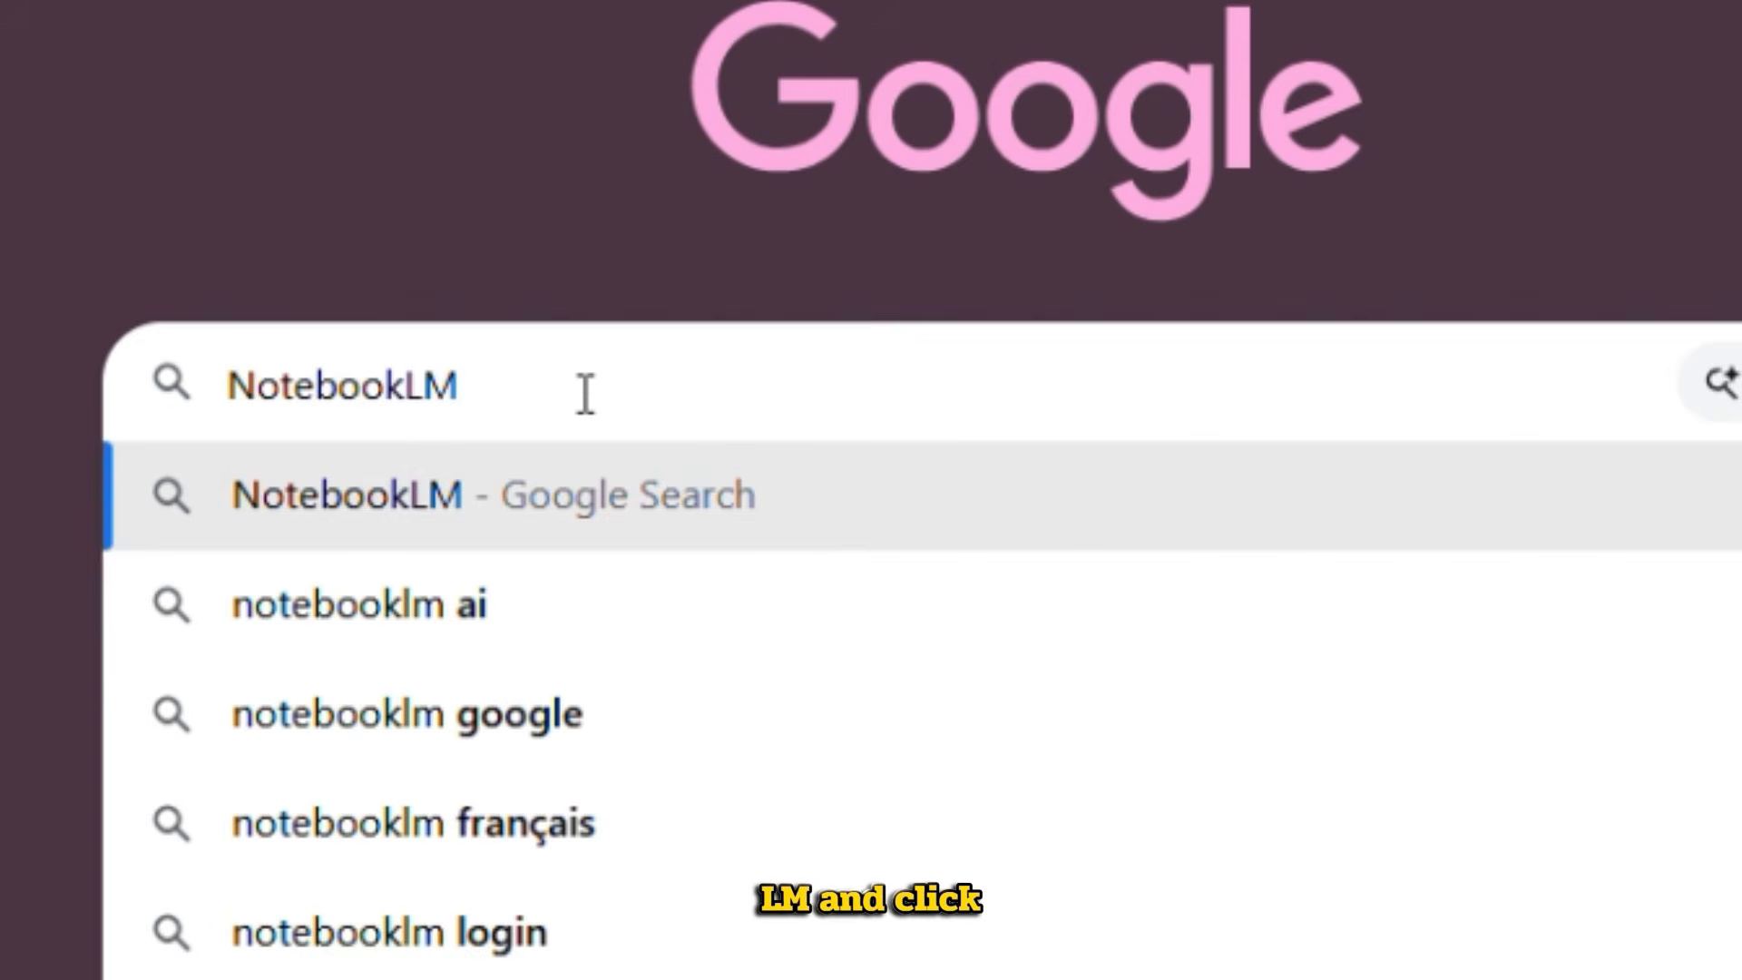
Step: Search Google for NotebookLM, open its official site and create a new notebook
key(Return)
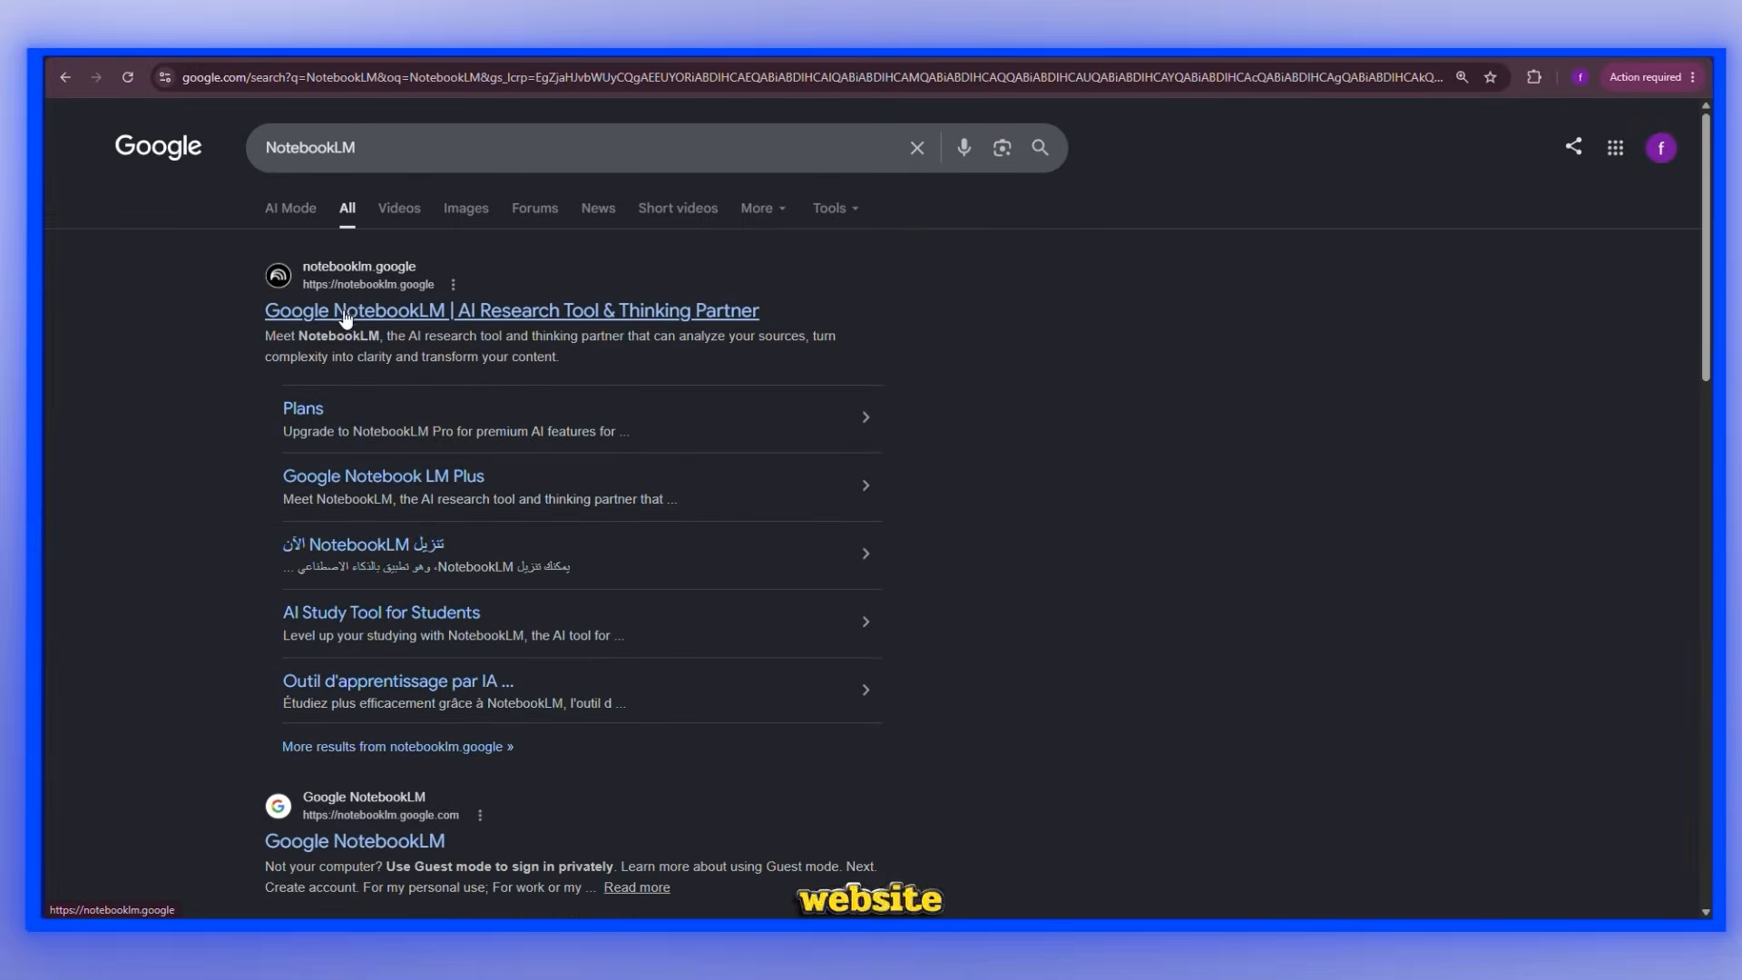
click(345, 313)
click(885, 517)
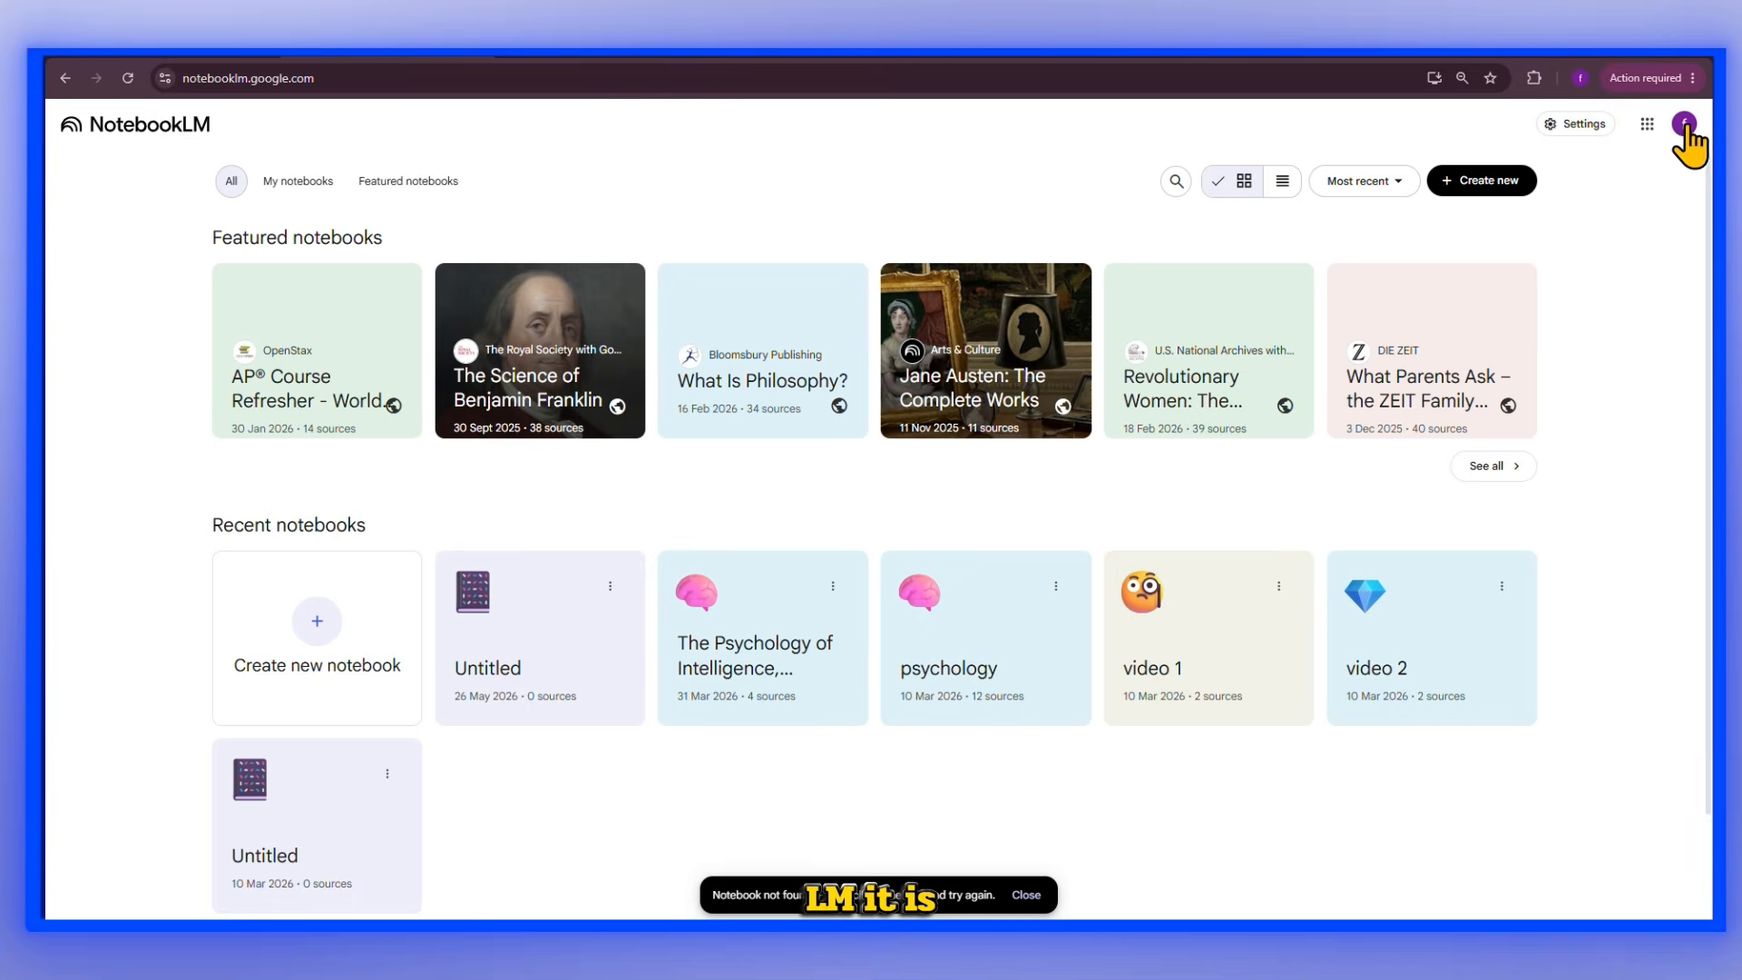
click(332, 640)
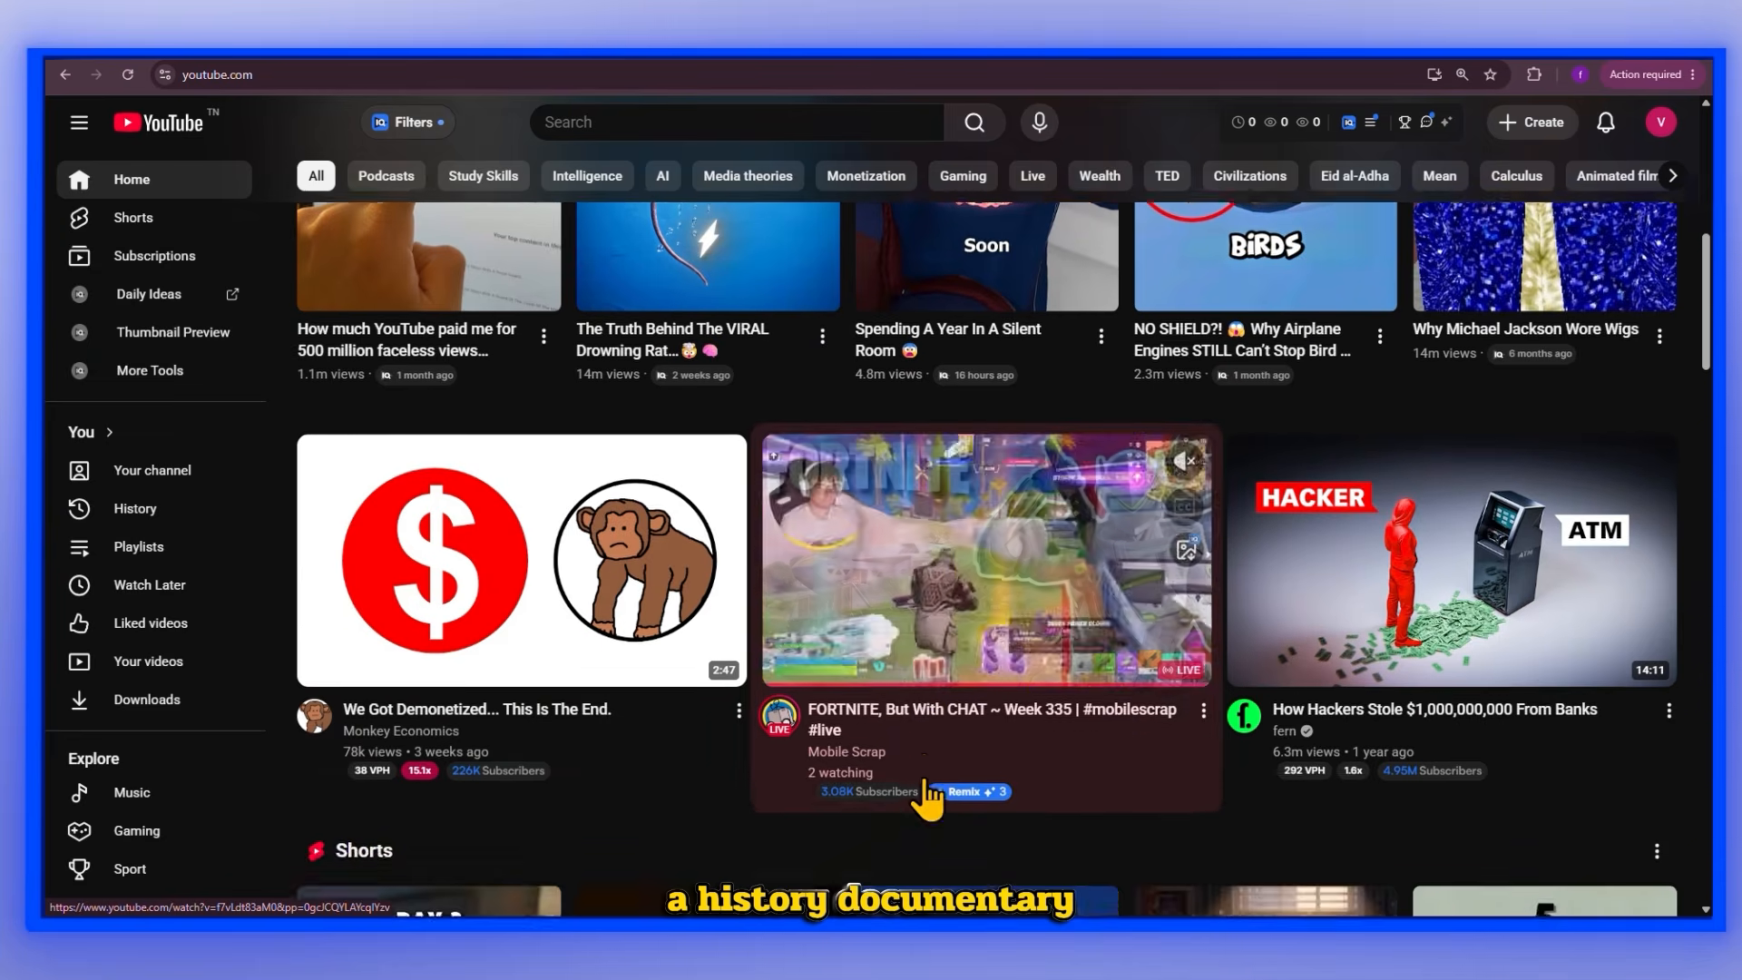
Step: Search YouTube for "World War Two mystery documentary"
scroll(766, 610, down, 4)
scroll(862, 617, down, 1)
click(877, 121)
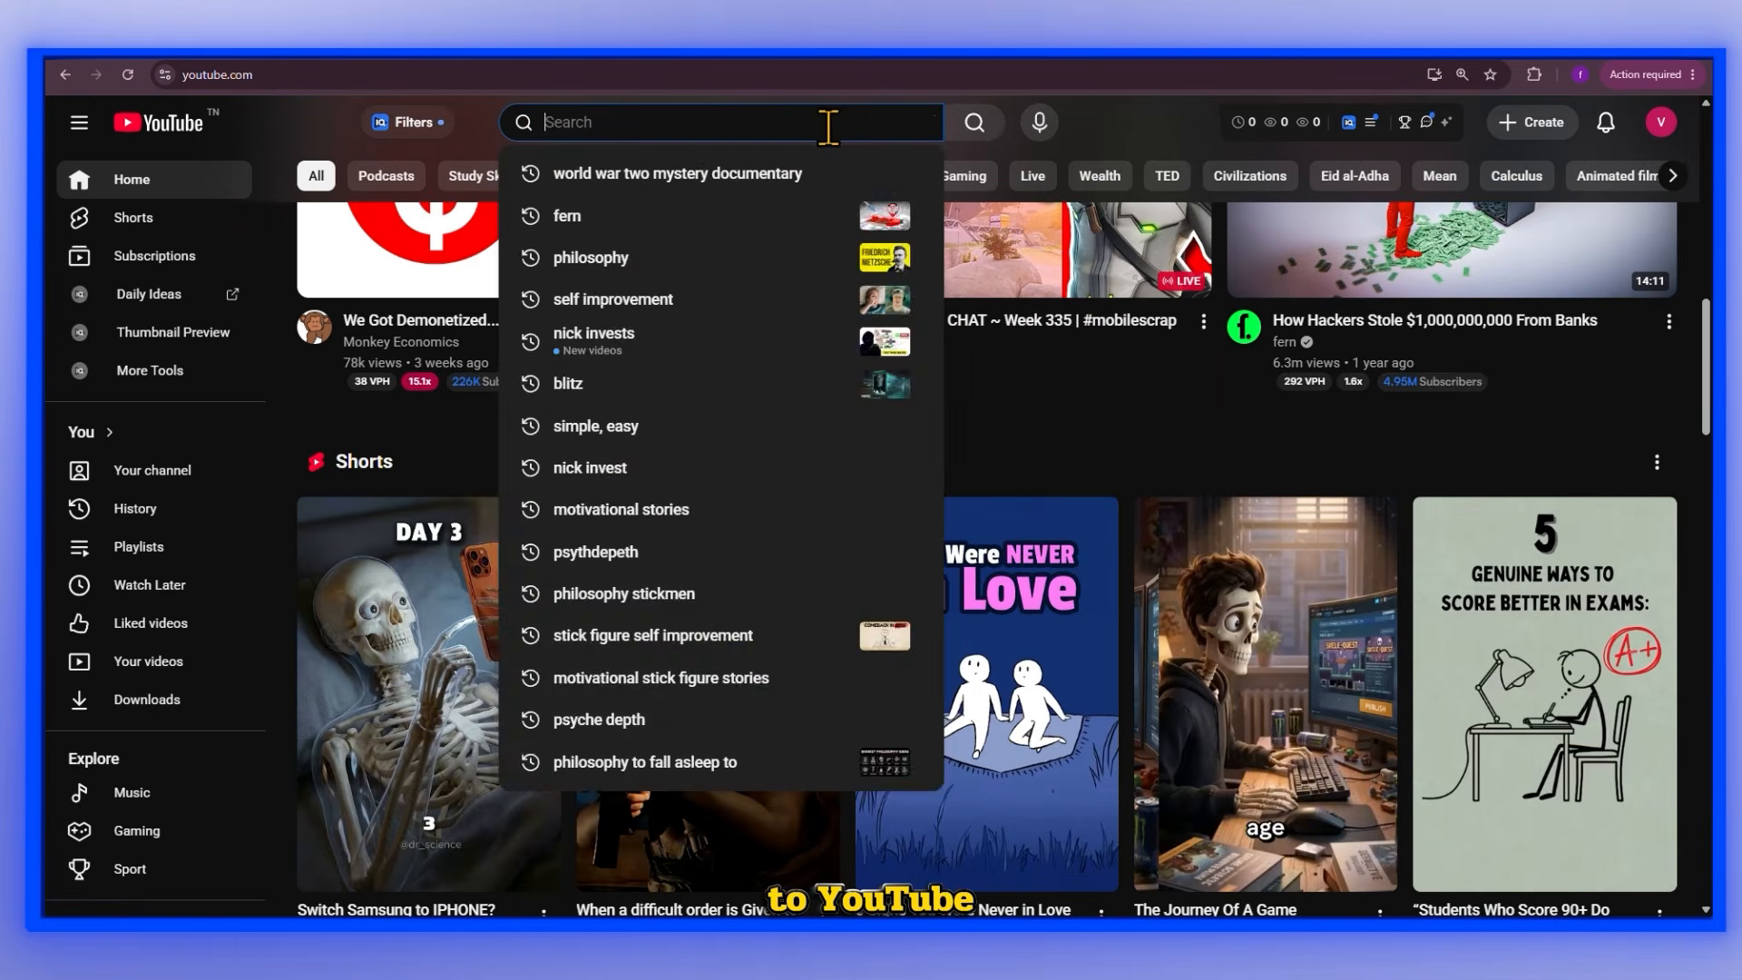
text(World War  Two mystery documentary)
key(Return)
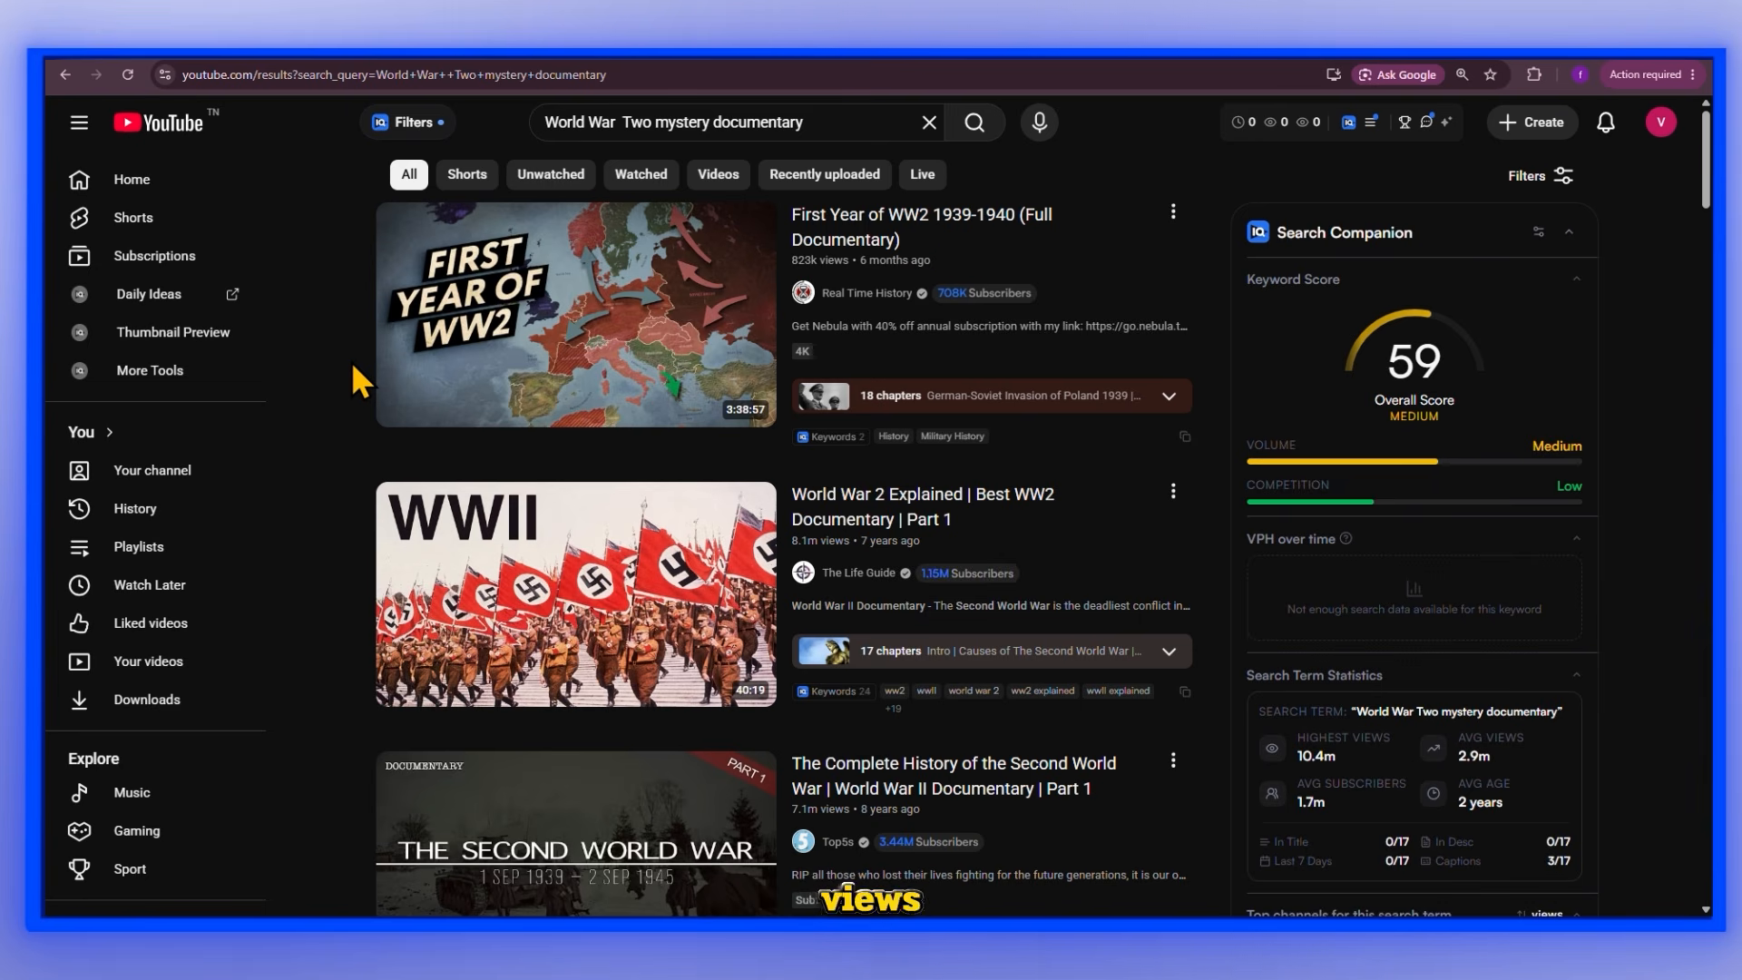
Step: Browse the search results and get the share link of "World War 2 Explained | Best WW2 Documentary | Part 1"
scroll(441, 394, down, 2)
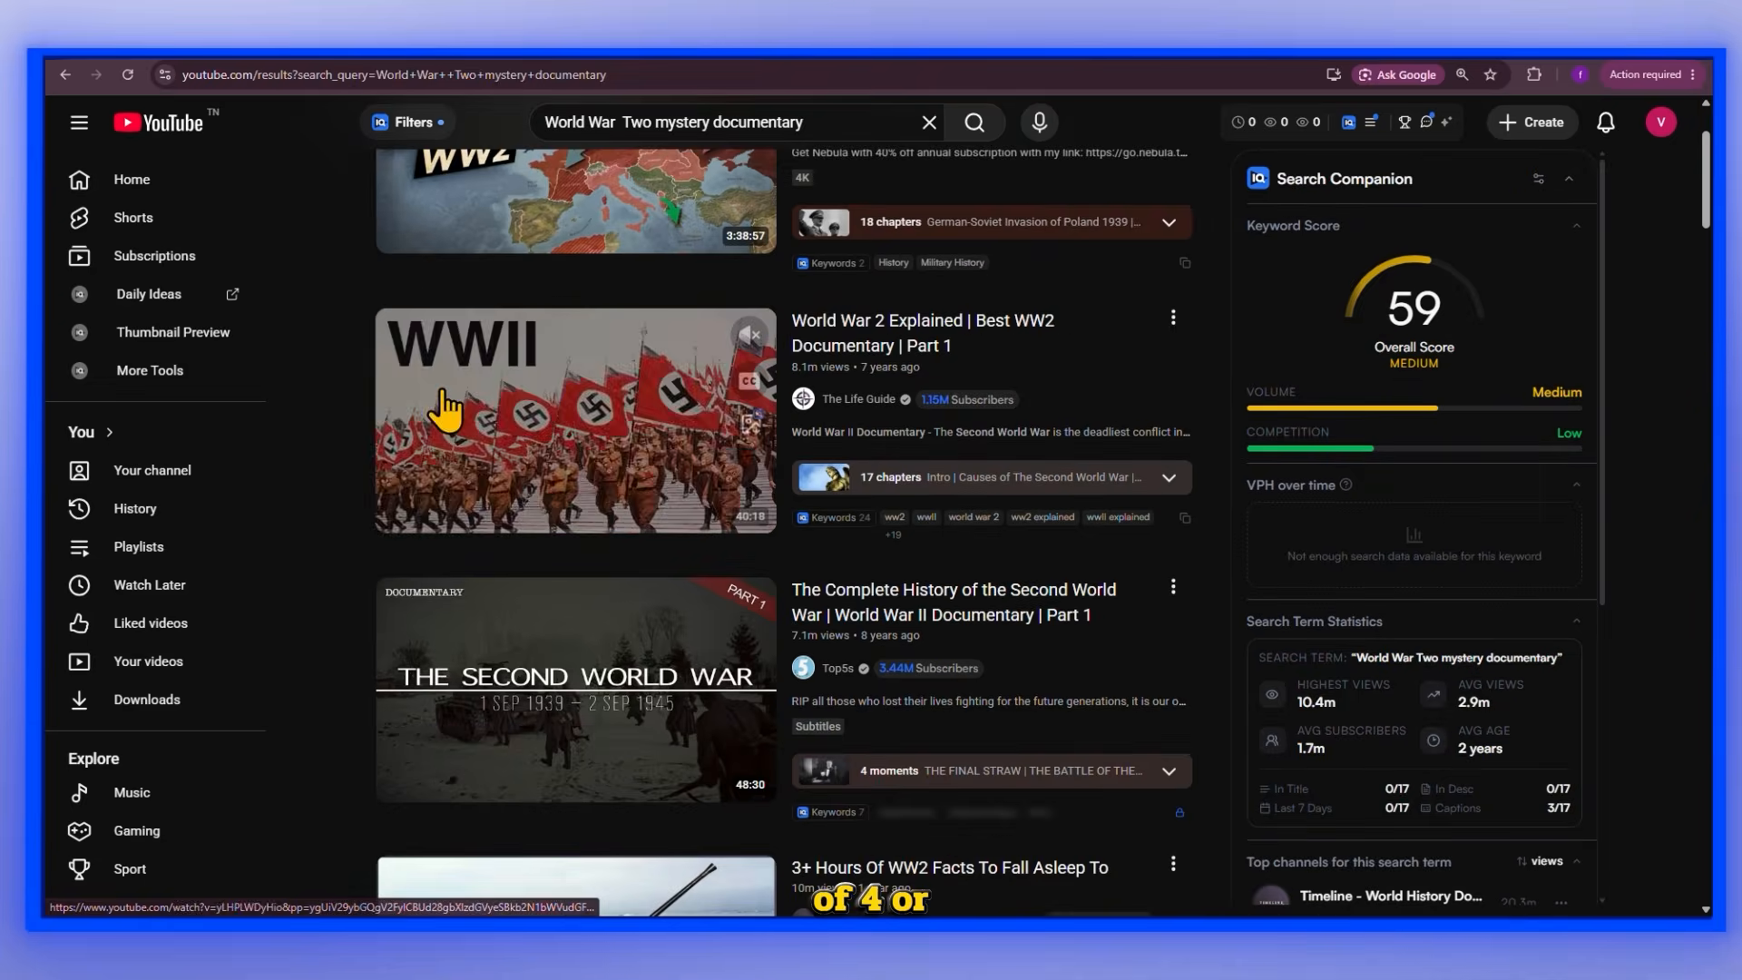
scroll(351, 458, down, 3)
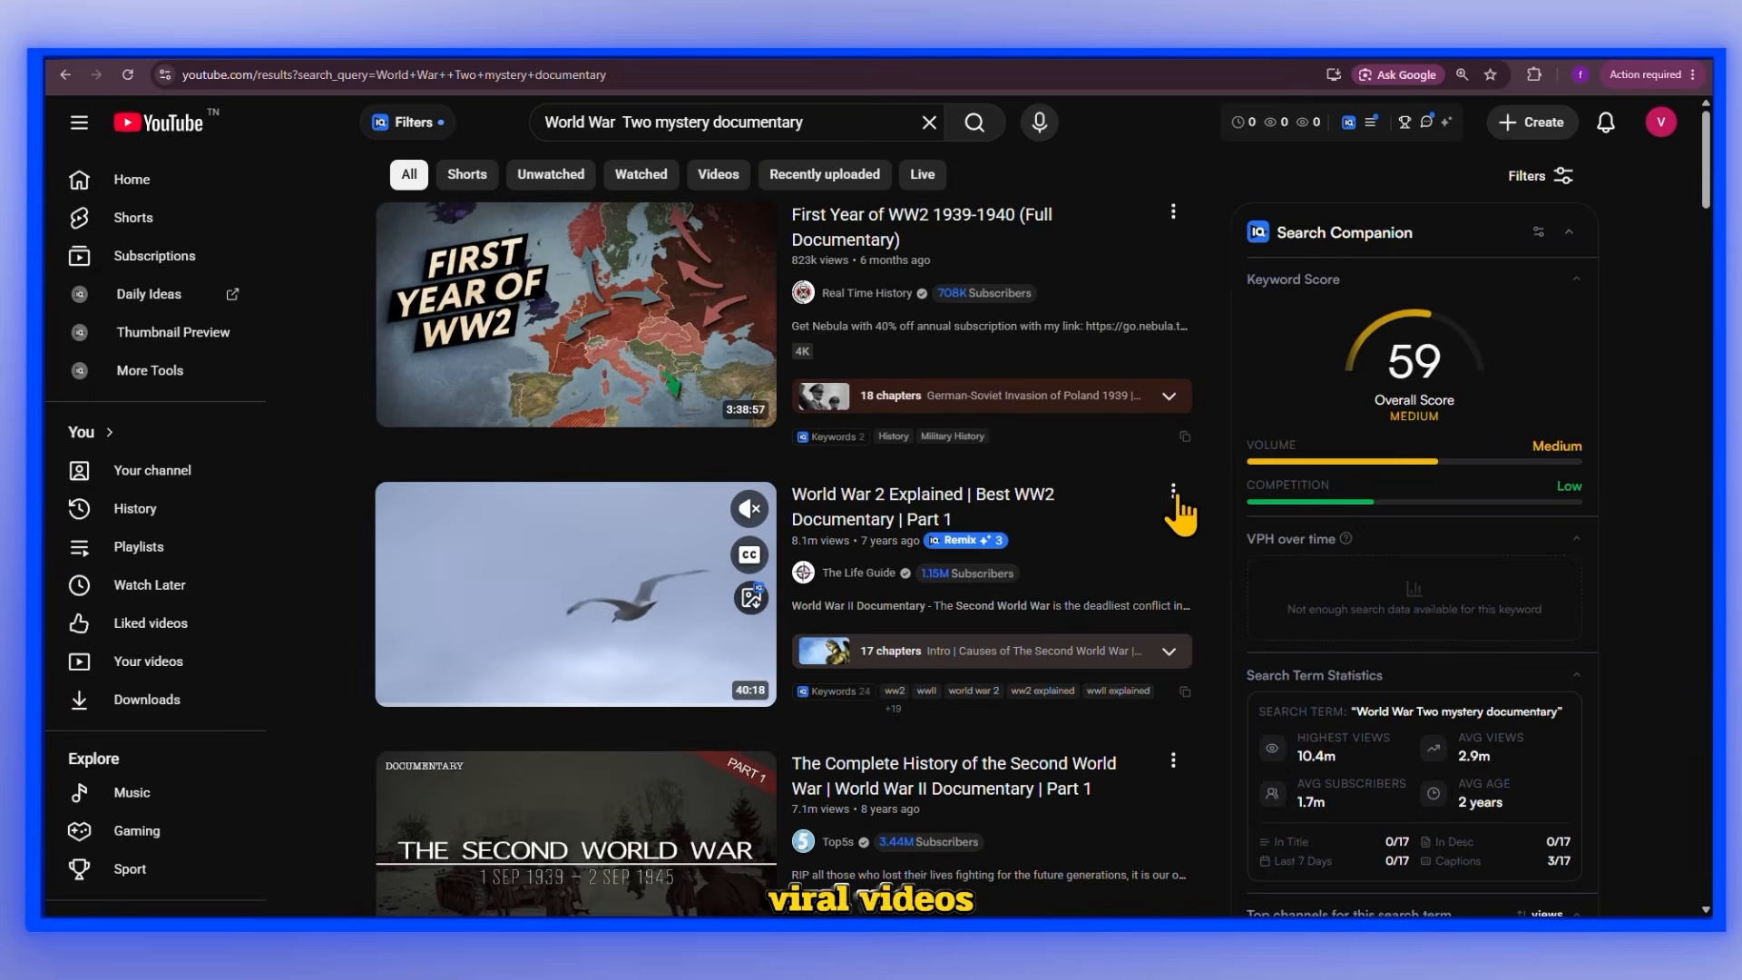
click(1175, 494)
click(1238, 677)
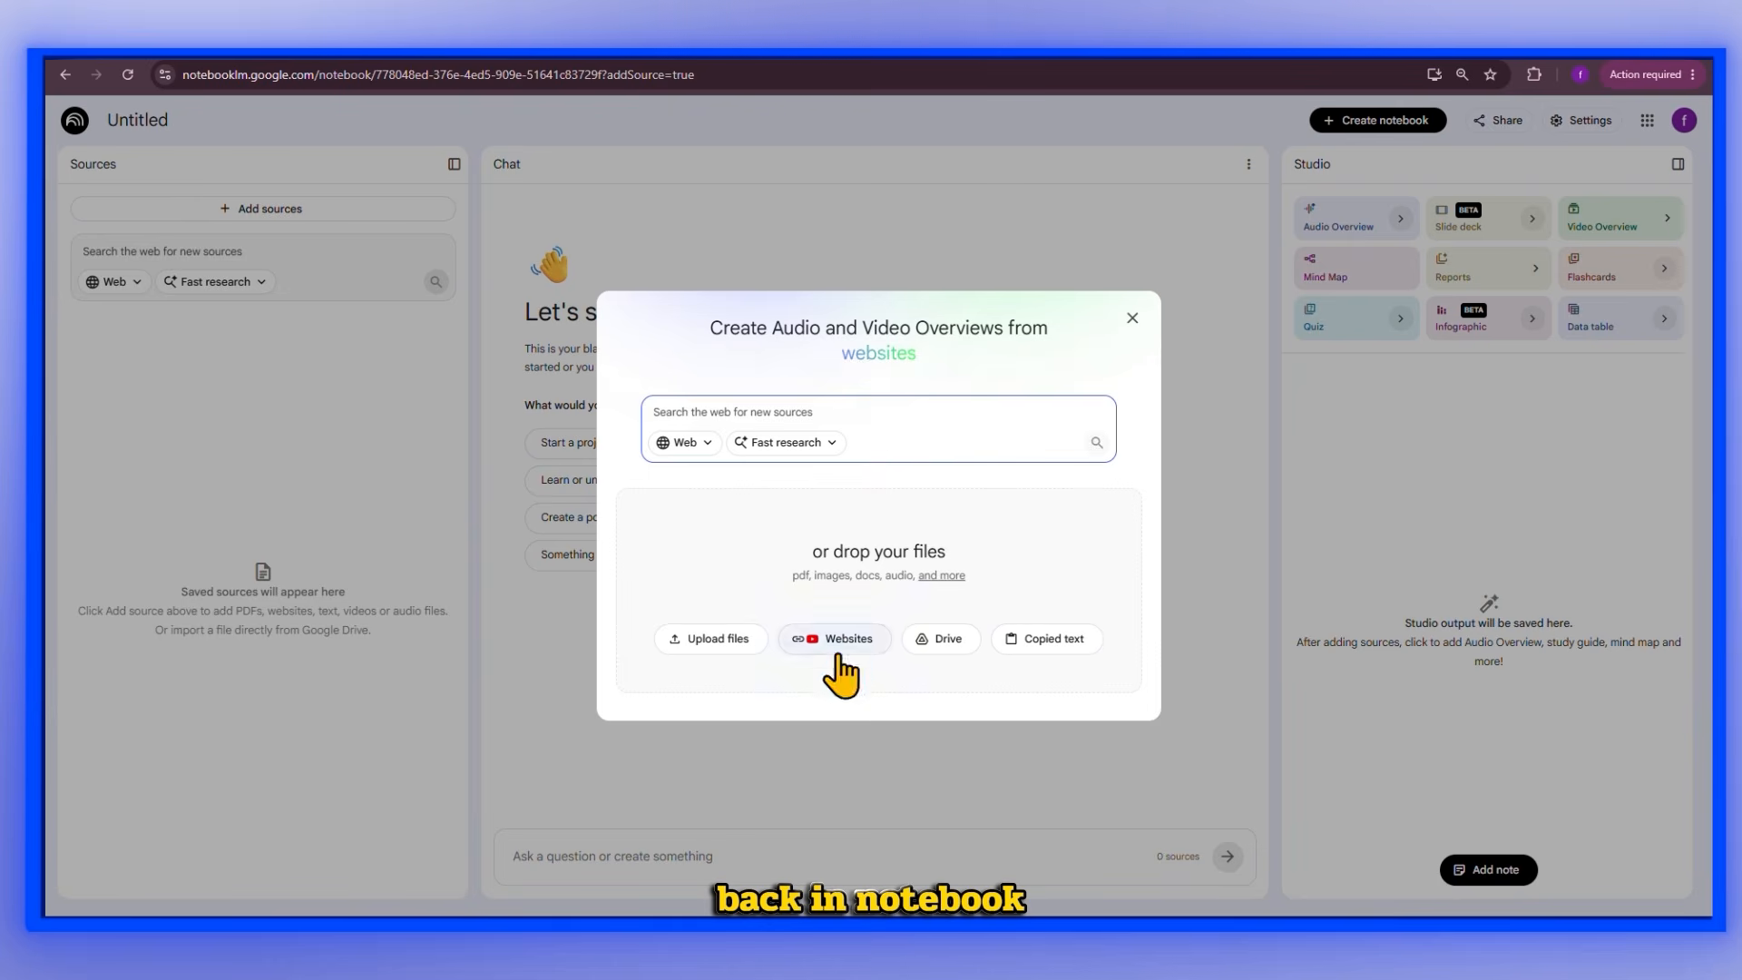
Step: Add the five copied YouTube video links to the new NotebookLM notebook as sources
click(848, 639)
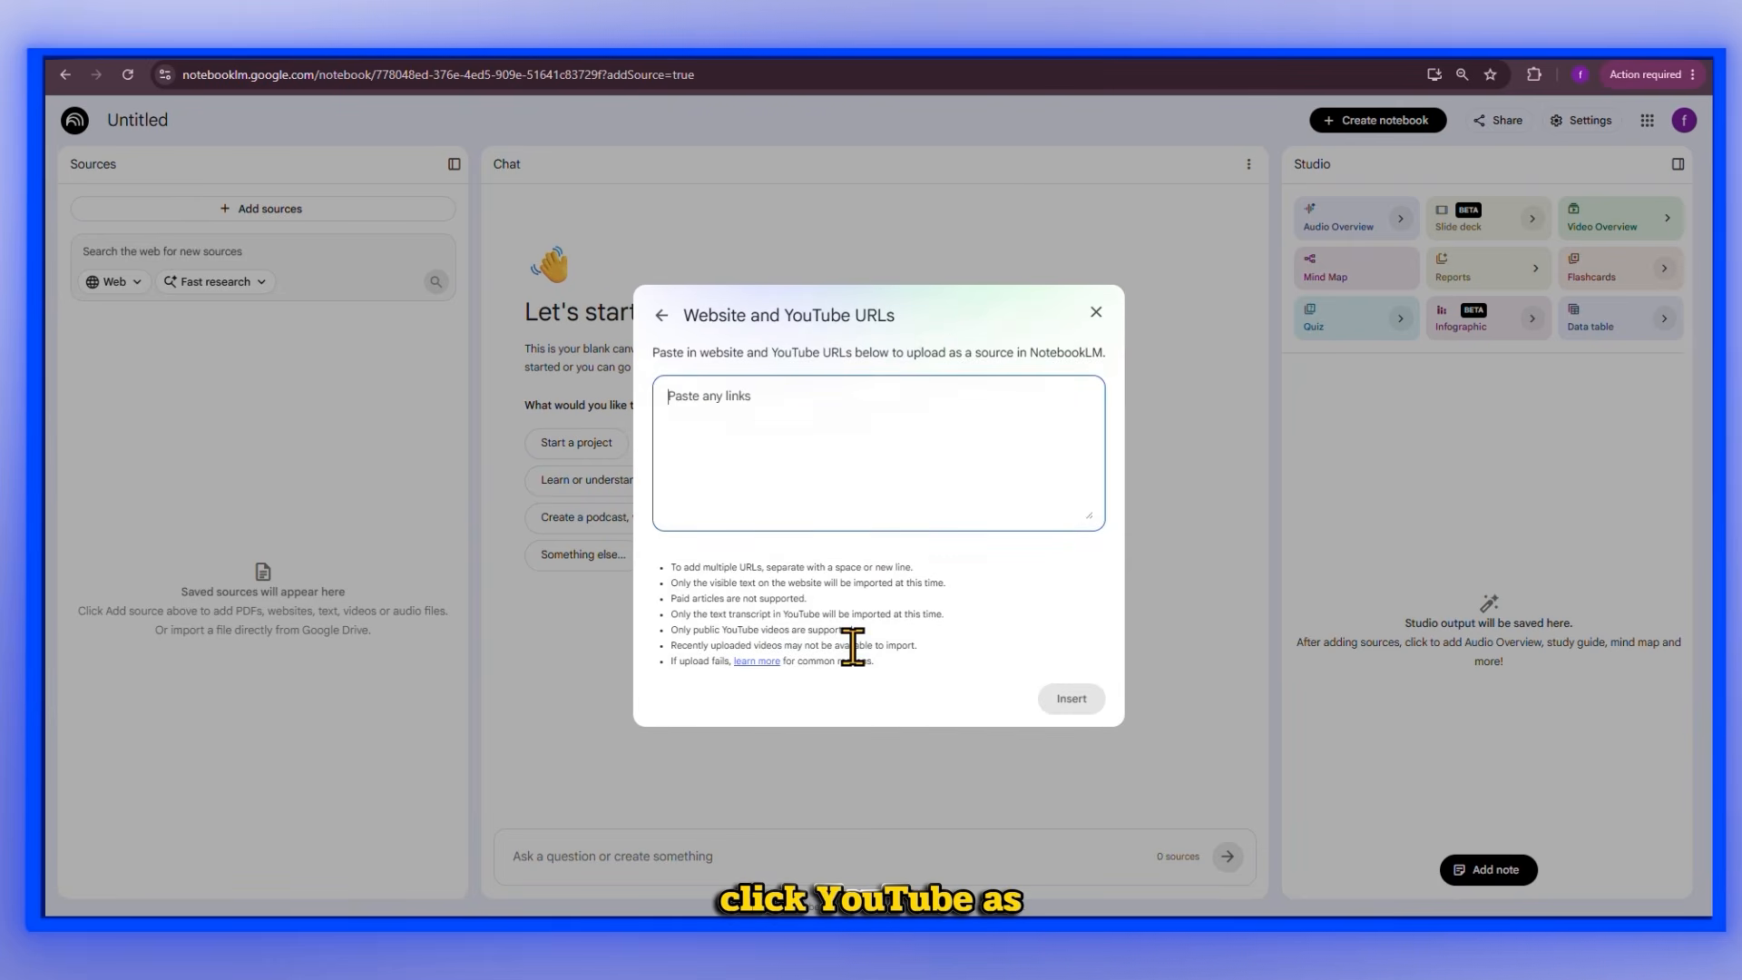
text(https://youtu.be/yLHPLWDyHio?si=yN7NMETV0WdFLc_G https://youtu.be/oRMPsHFZh7U?si=xxo_yFGd25Fxfi7P https://youtu.be/PEROLnZA6p8?si=gW0akOunqBqIHlOC https://youtu.be/HA-iJ7sB7m4?si=eGJCh4Zq9AI0qPcU https://youtu.be/58XBOOvoGAI?si=-Vxjs9oknWaCEJBL)
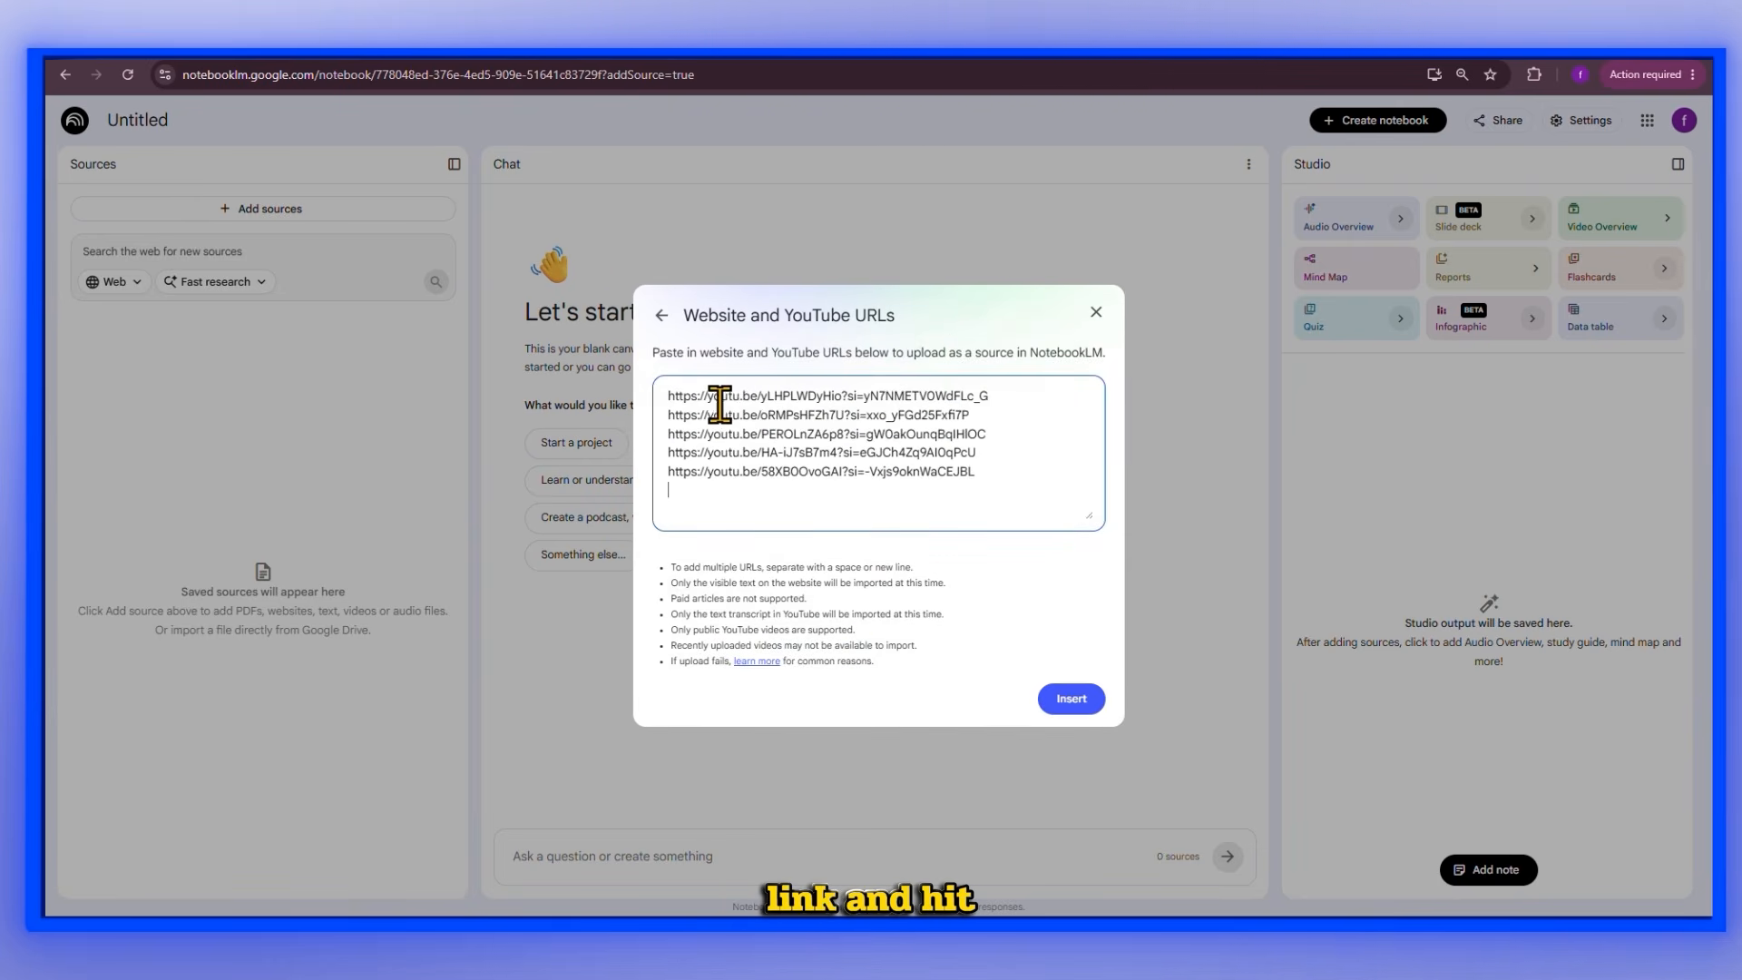
click(1071, 699)
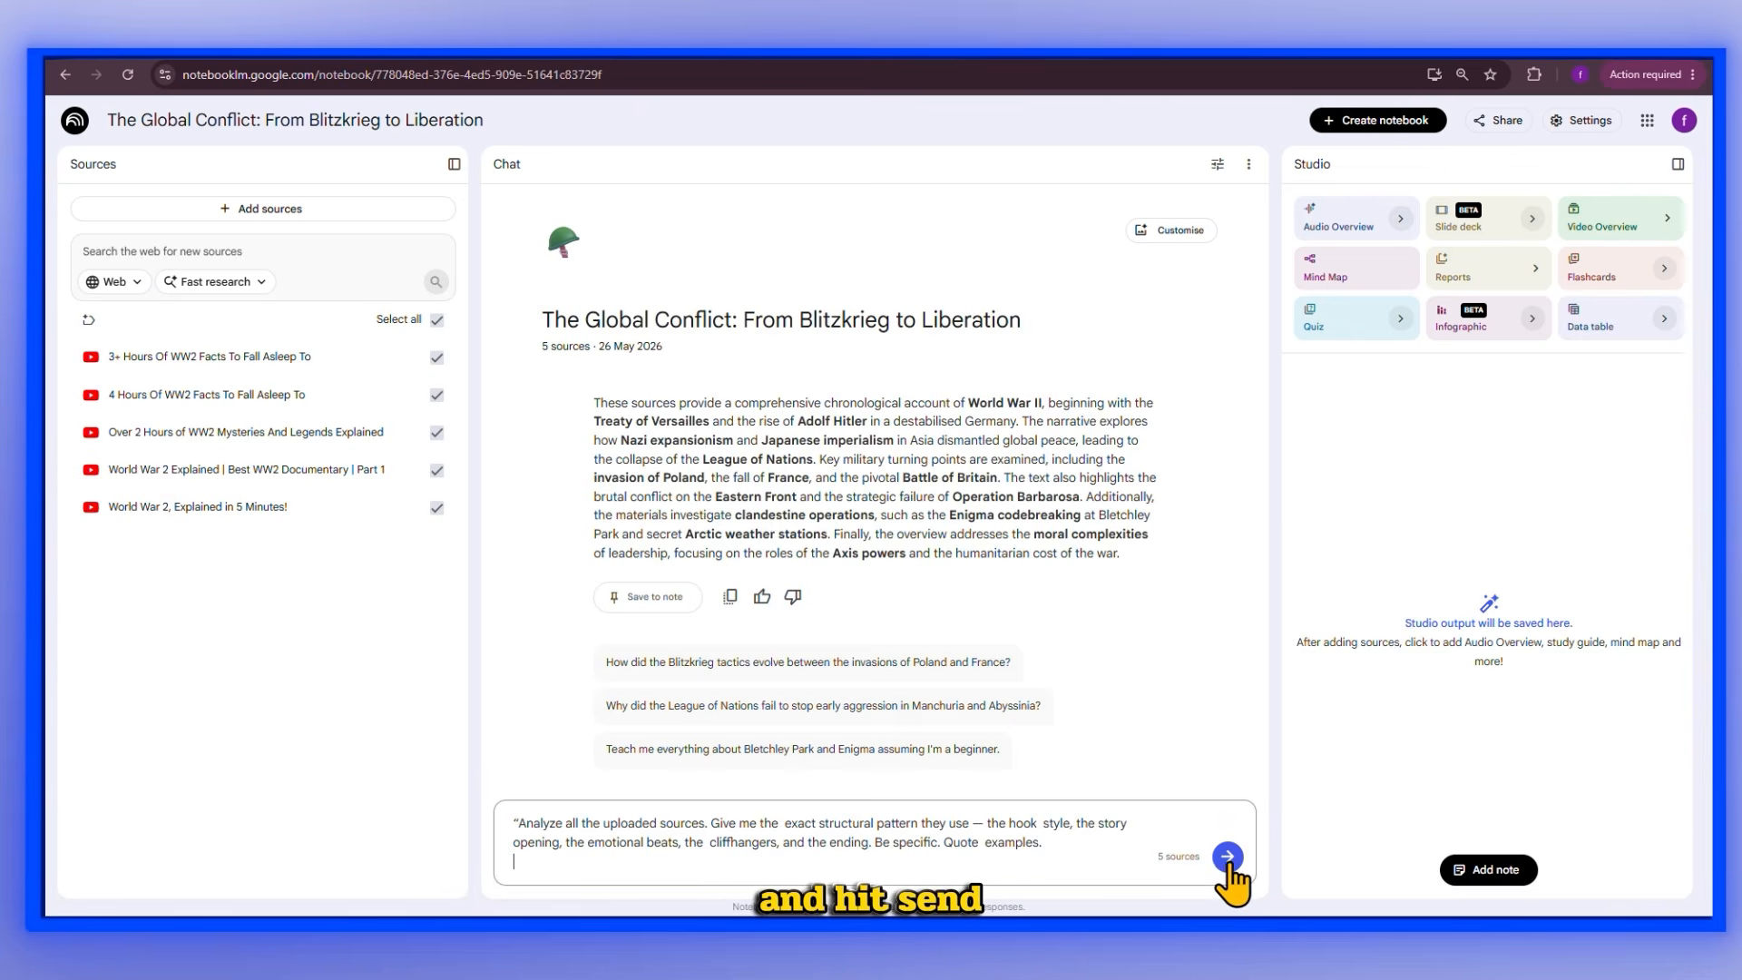
Step: Send the prompt asking for the sources' exact structural pattern, from hook style to ending, and save the answer as a note
click(1227, 857)
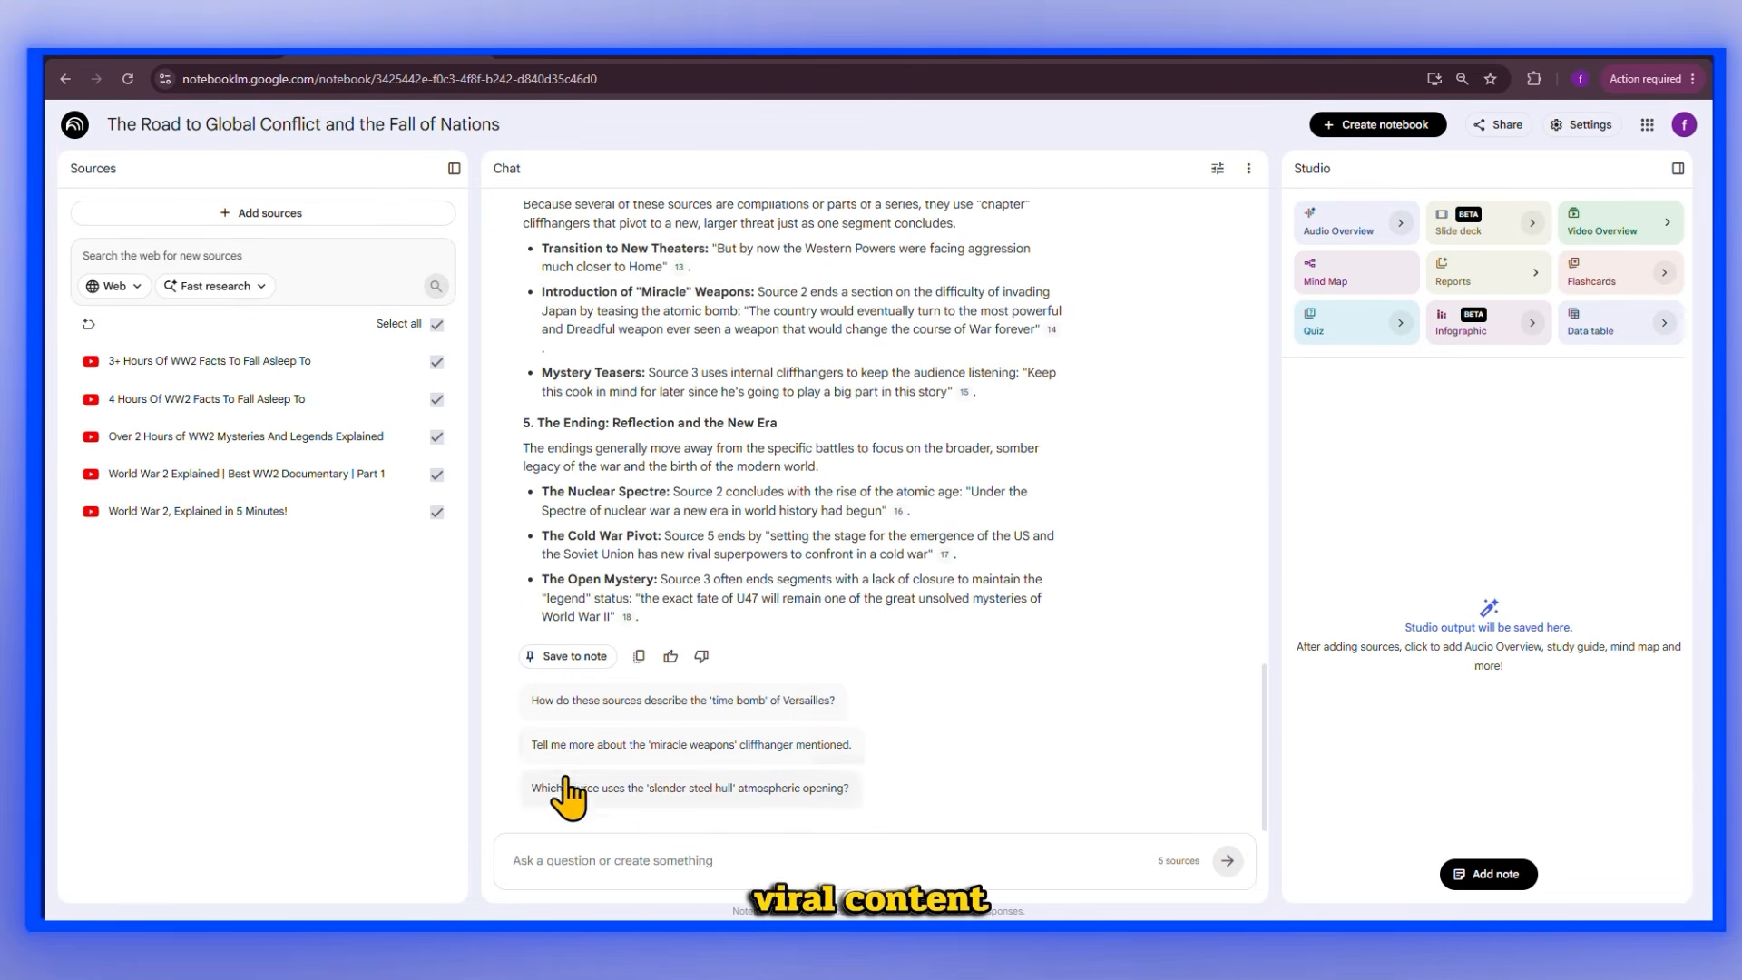
click(557, 669)
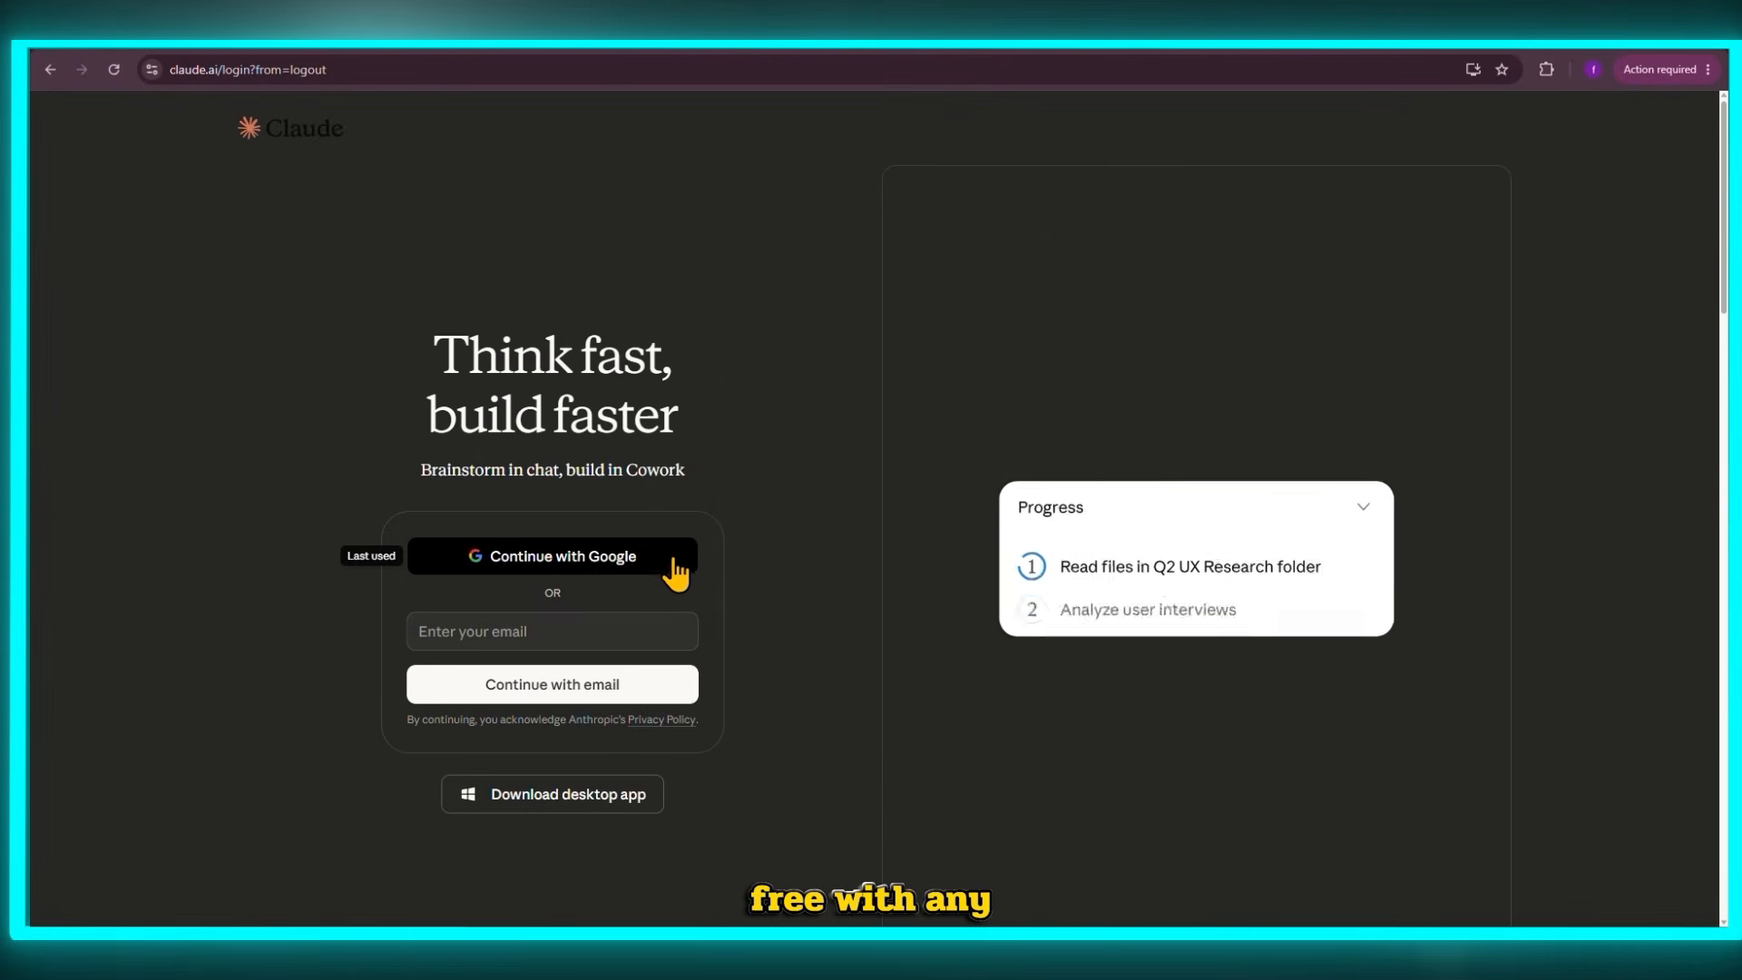
Step: Sign in to Claude with Google, paste the NotebookLM blueprint and request a twelve-minute script on "The Mystery of the Lost Roman Ninth Legion"
click(672, 576)
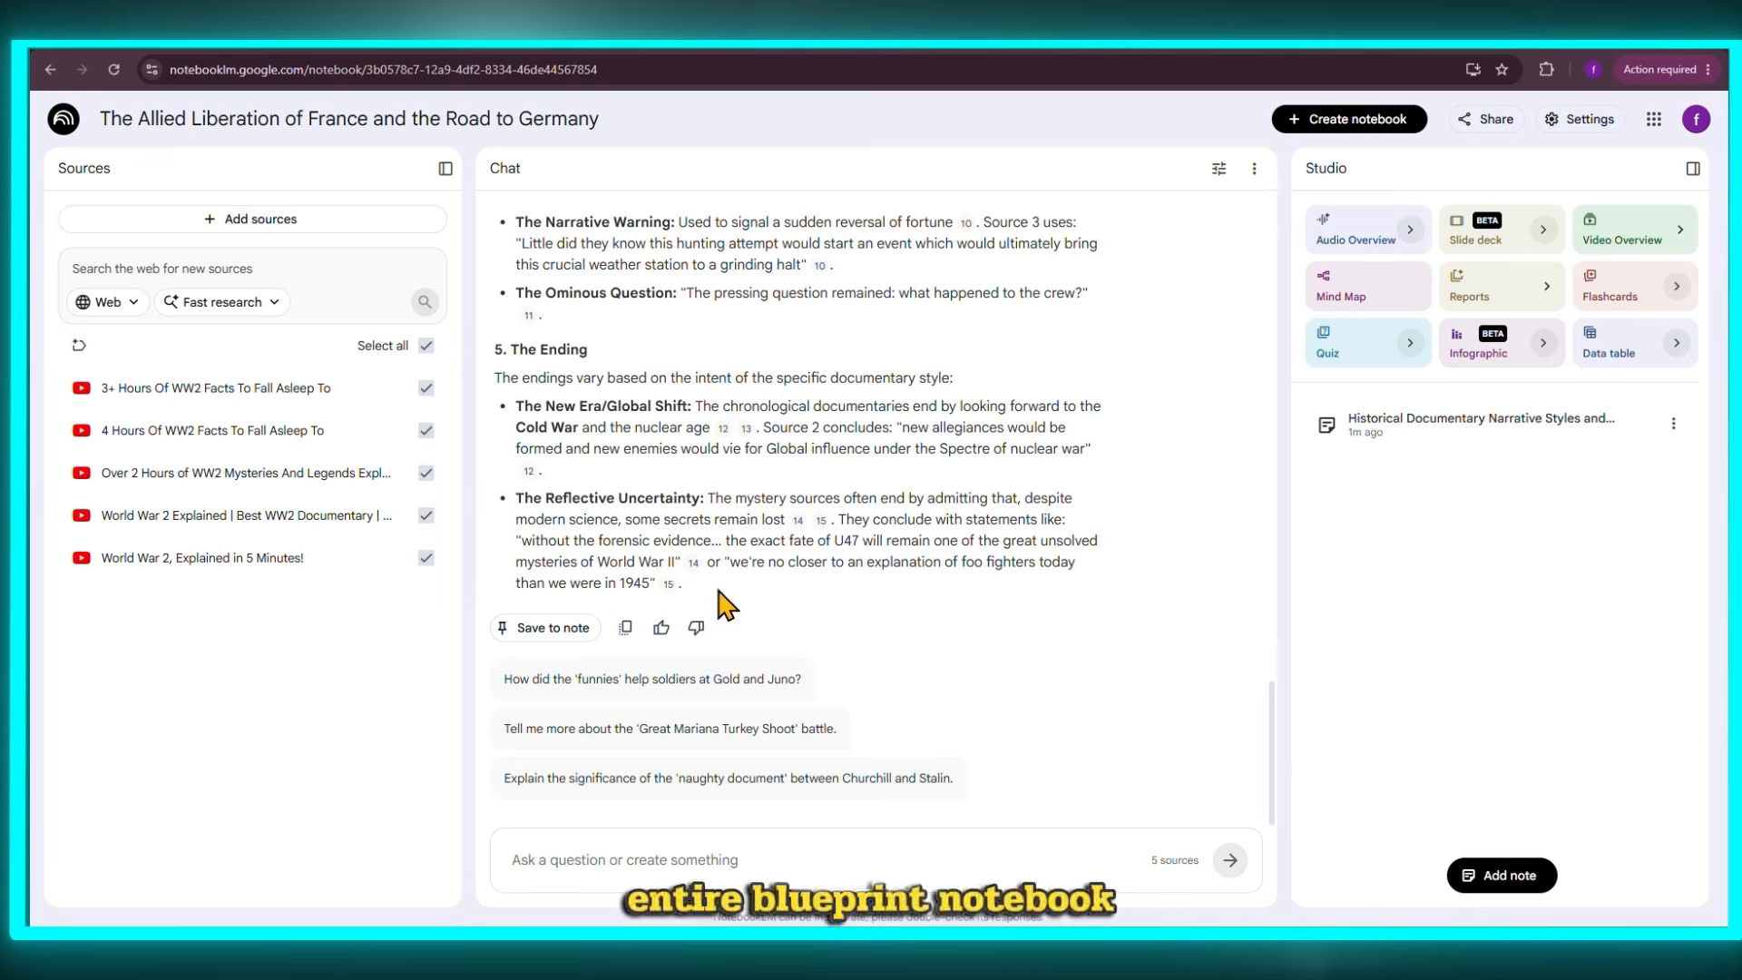
drag(716, 494, 635, 434)
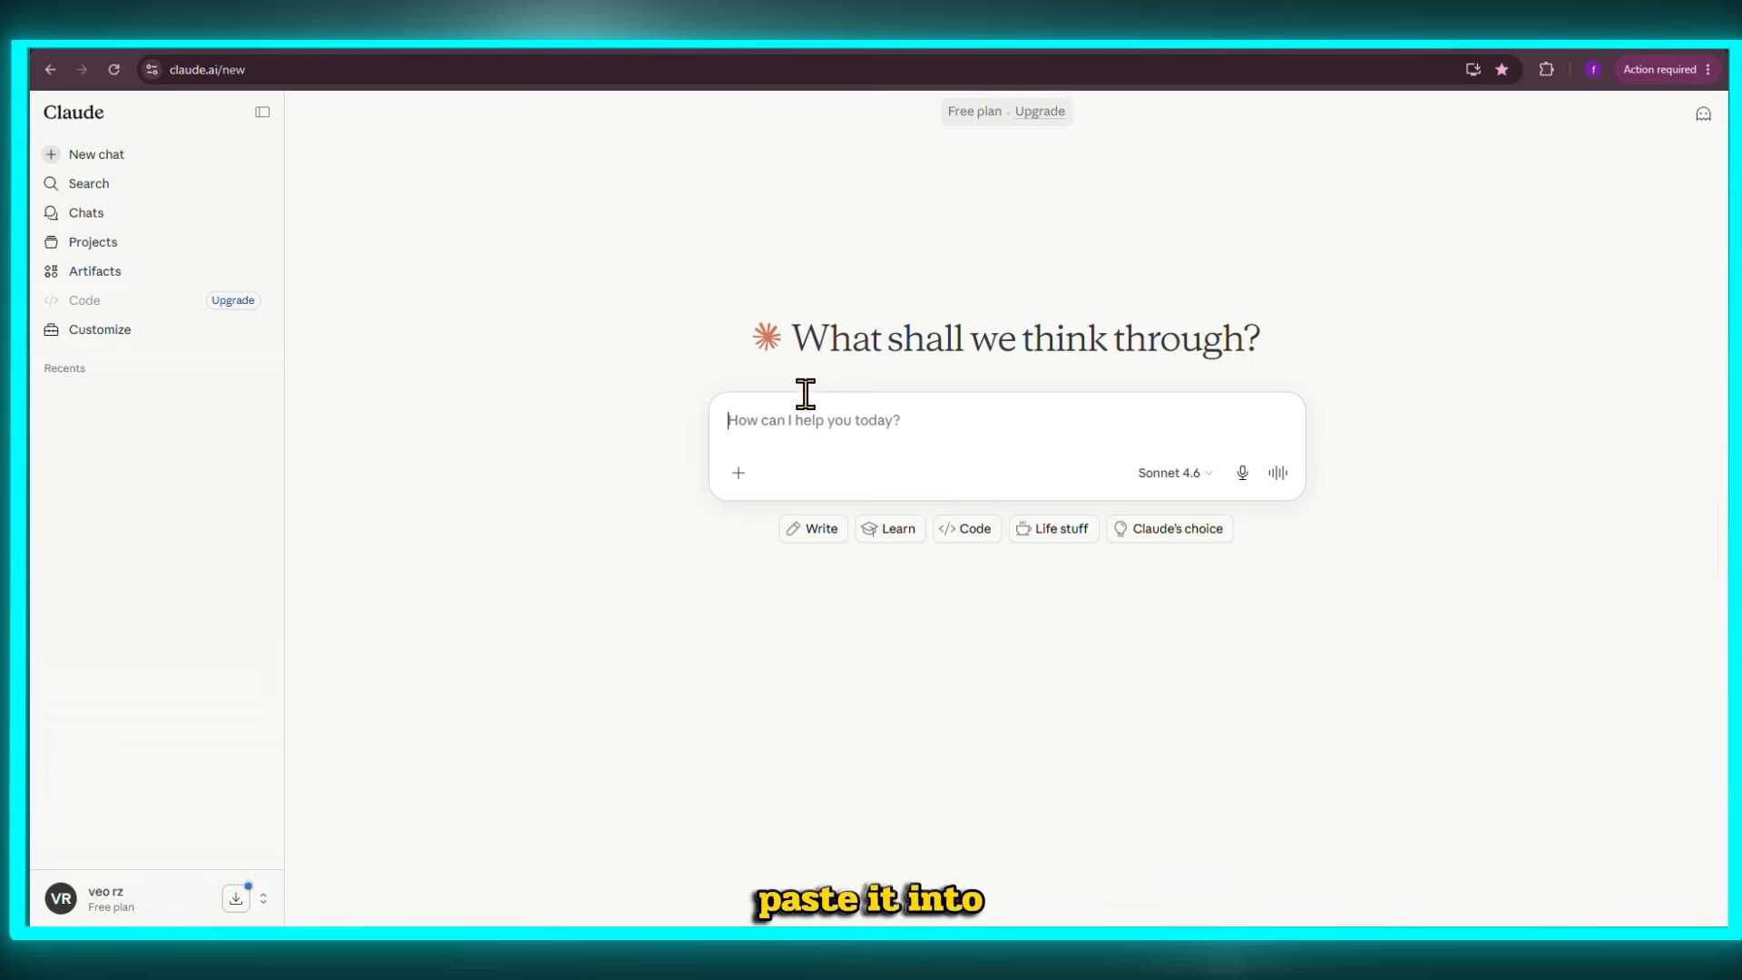
key(ctrl+v)
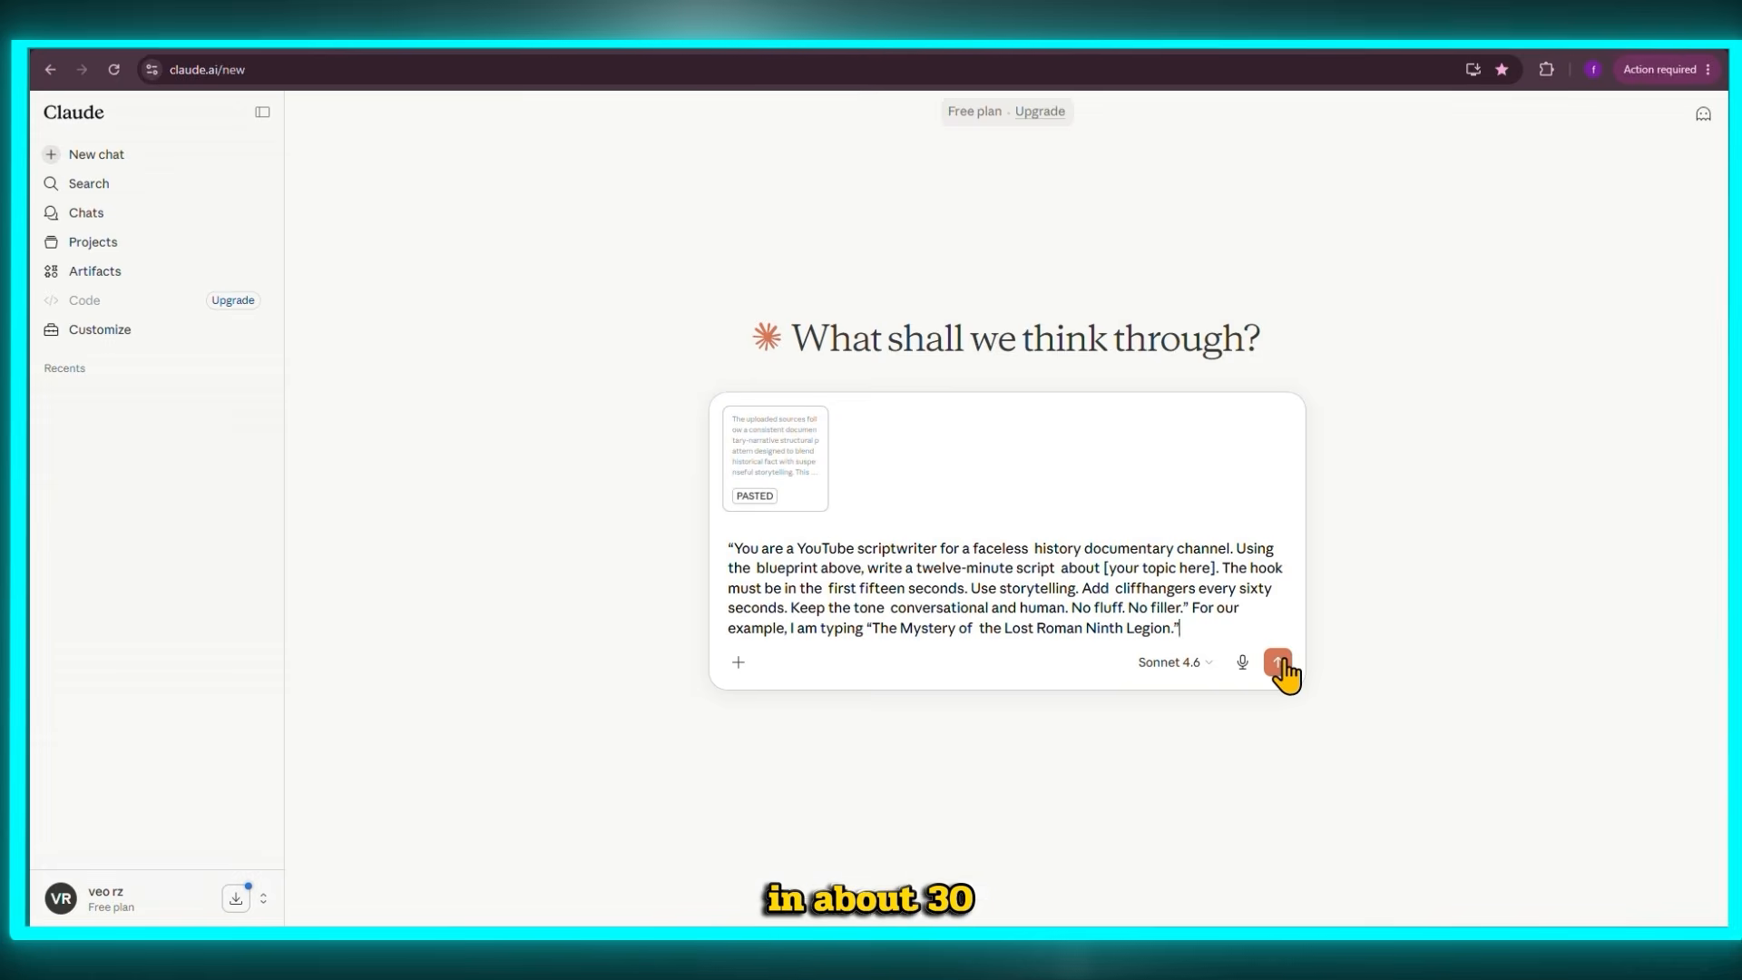
click(1280, 669)
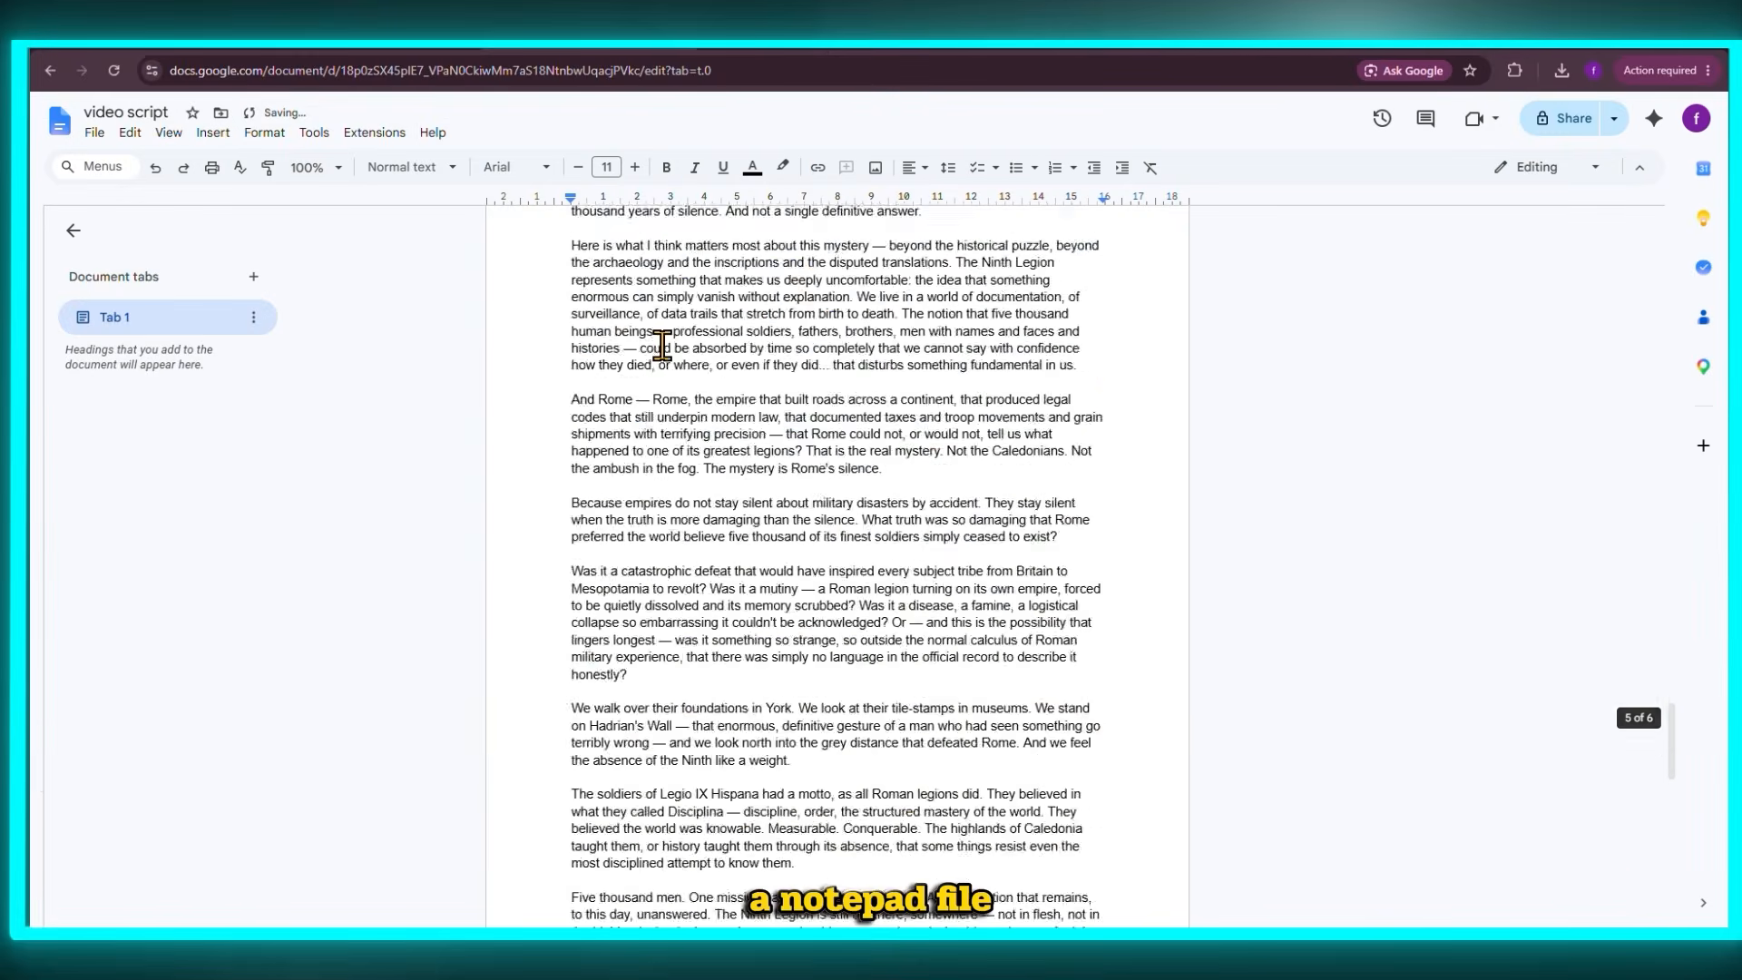
scroll(662, 342, down, 4)
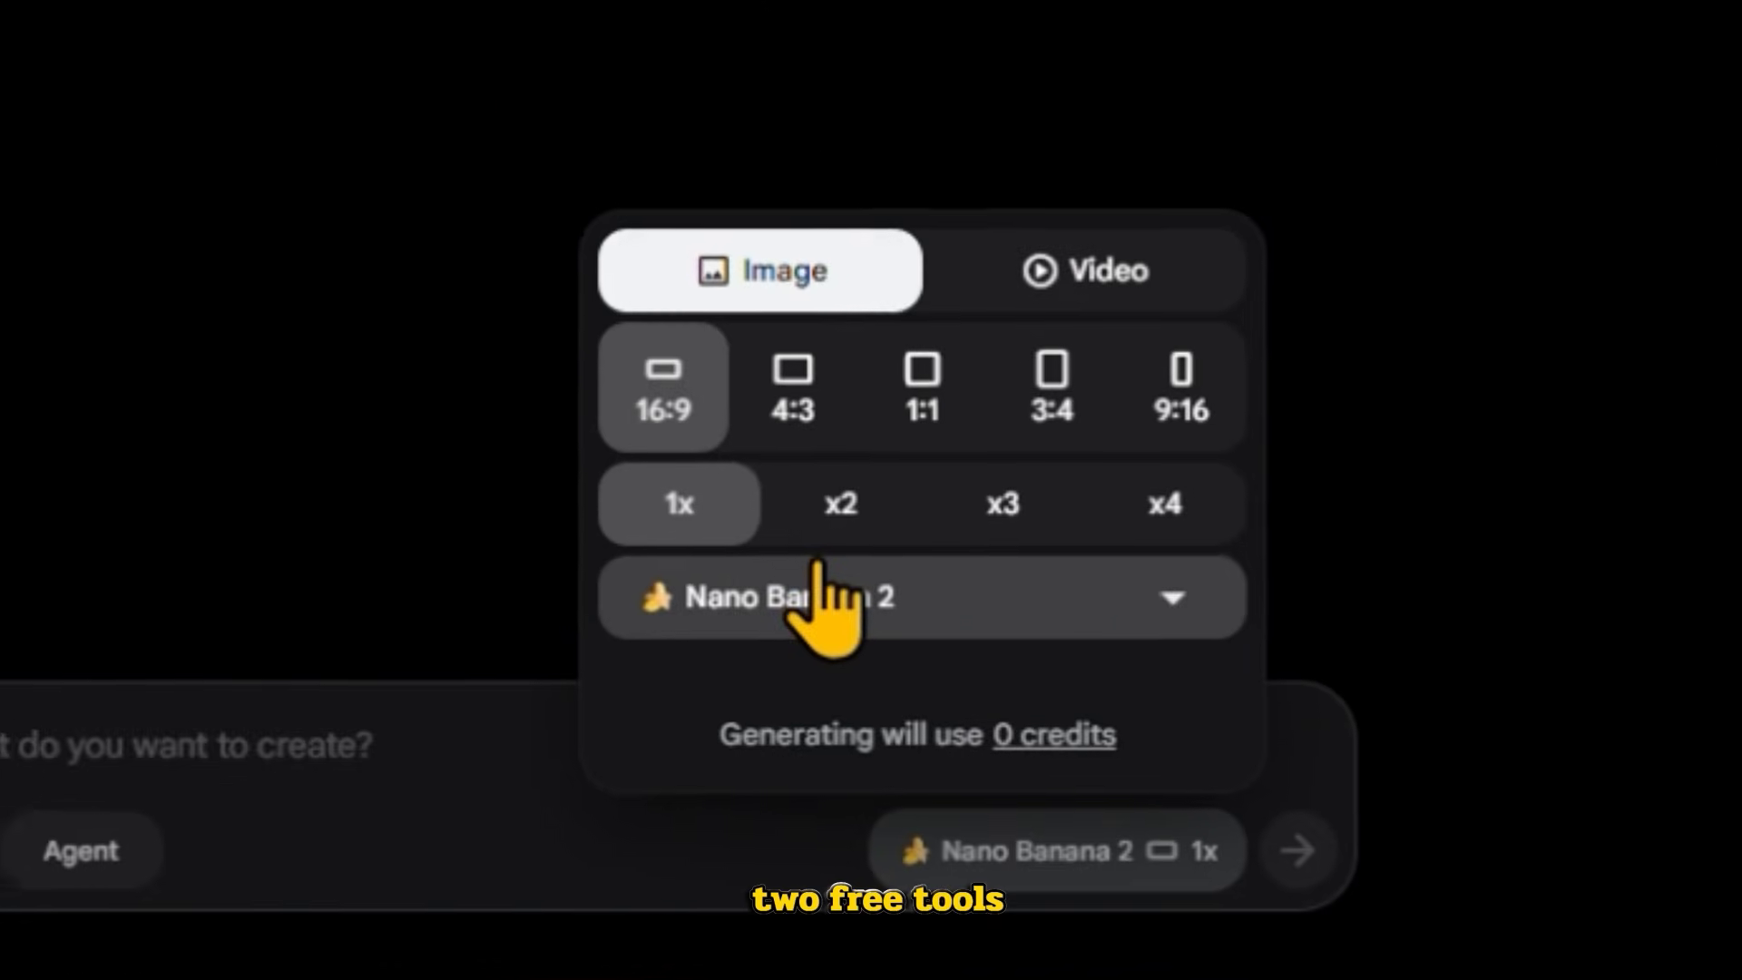
Step: Switch Google Flow's generation type to Video and open its model selection
click(1035, 250)
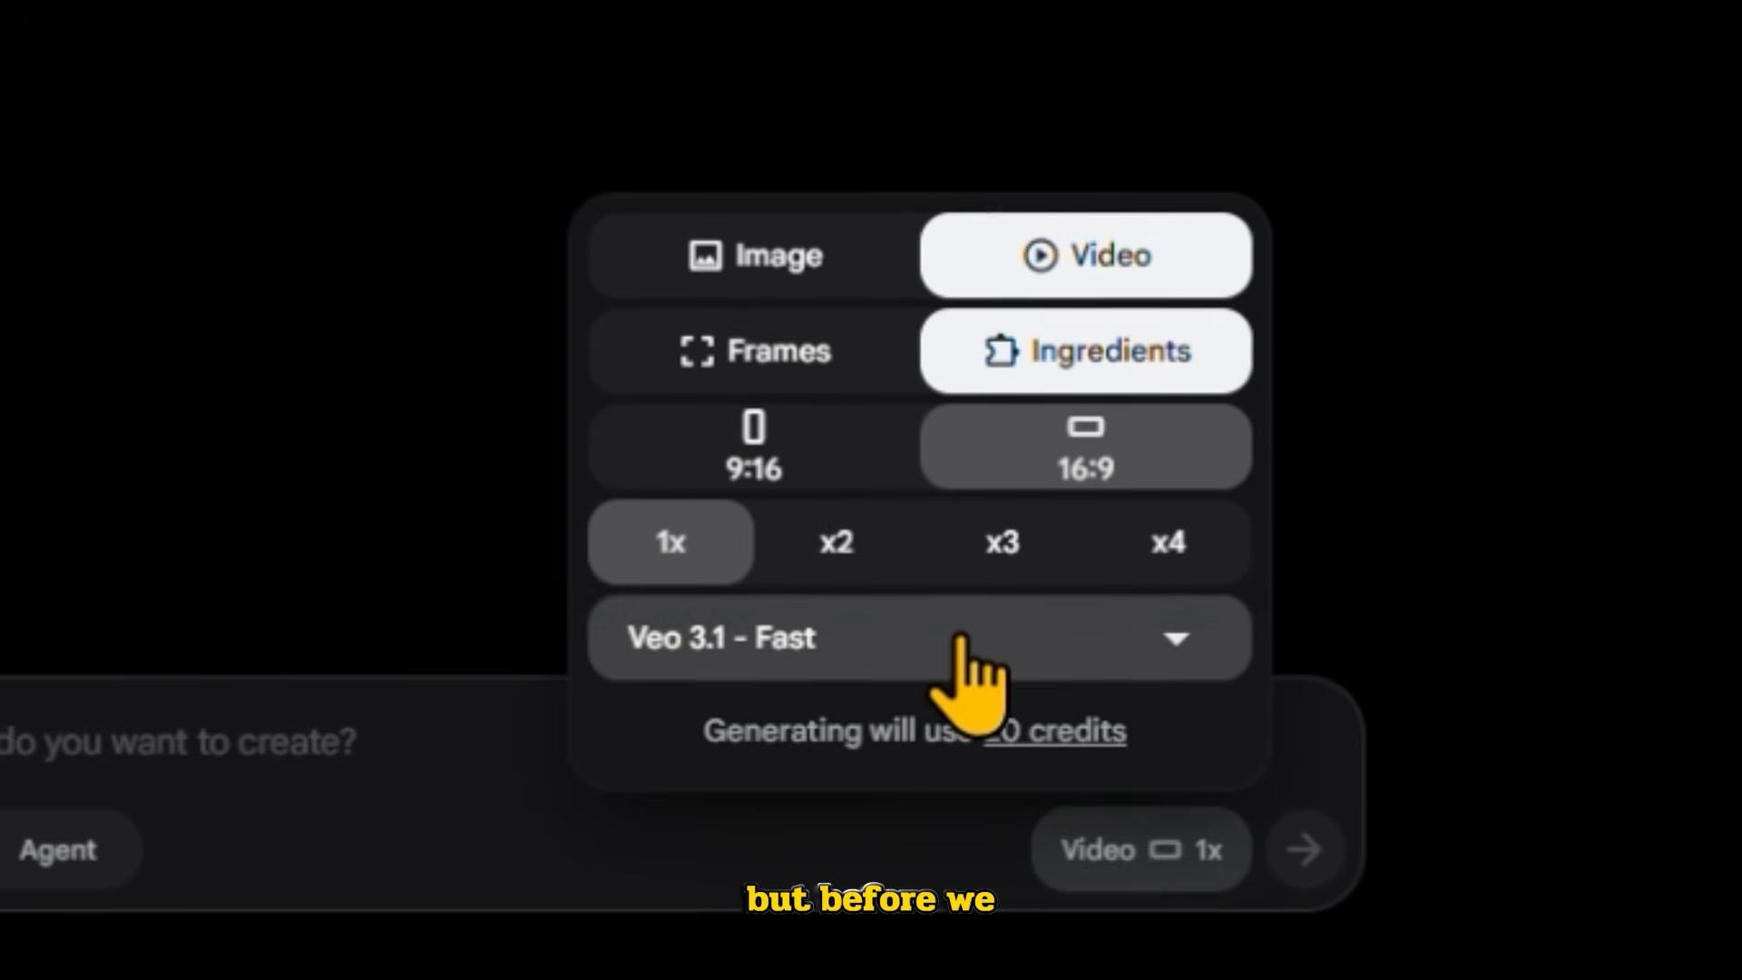
click(981, 662)
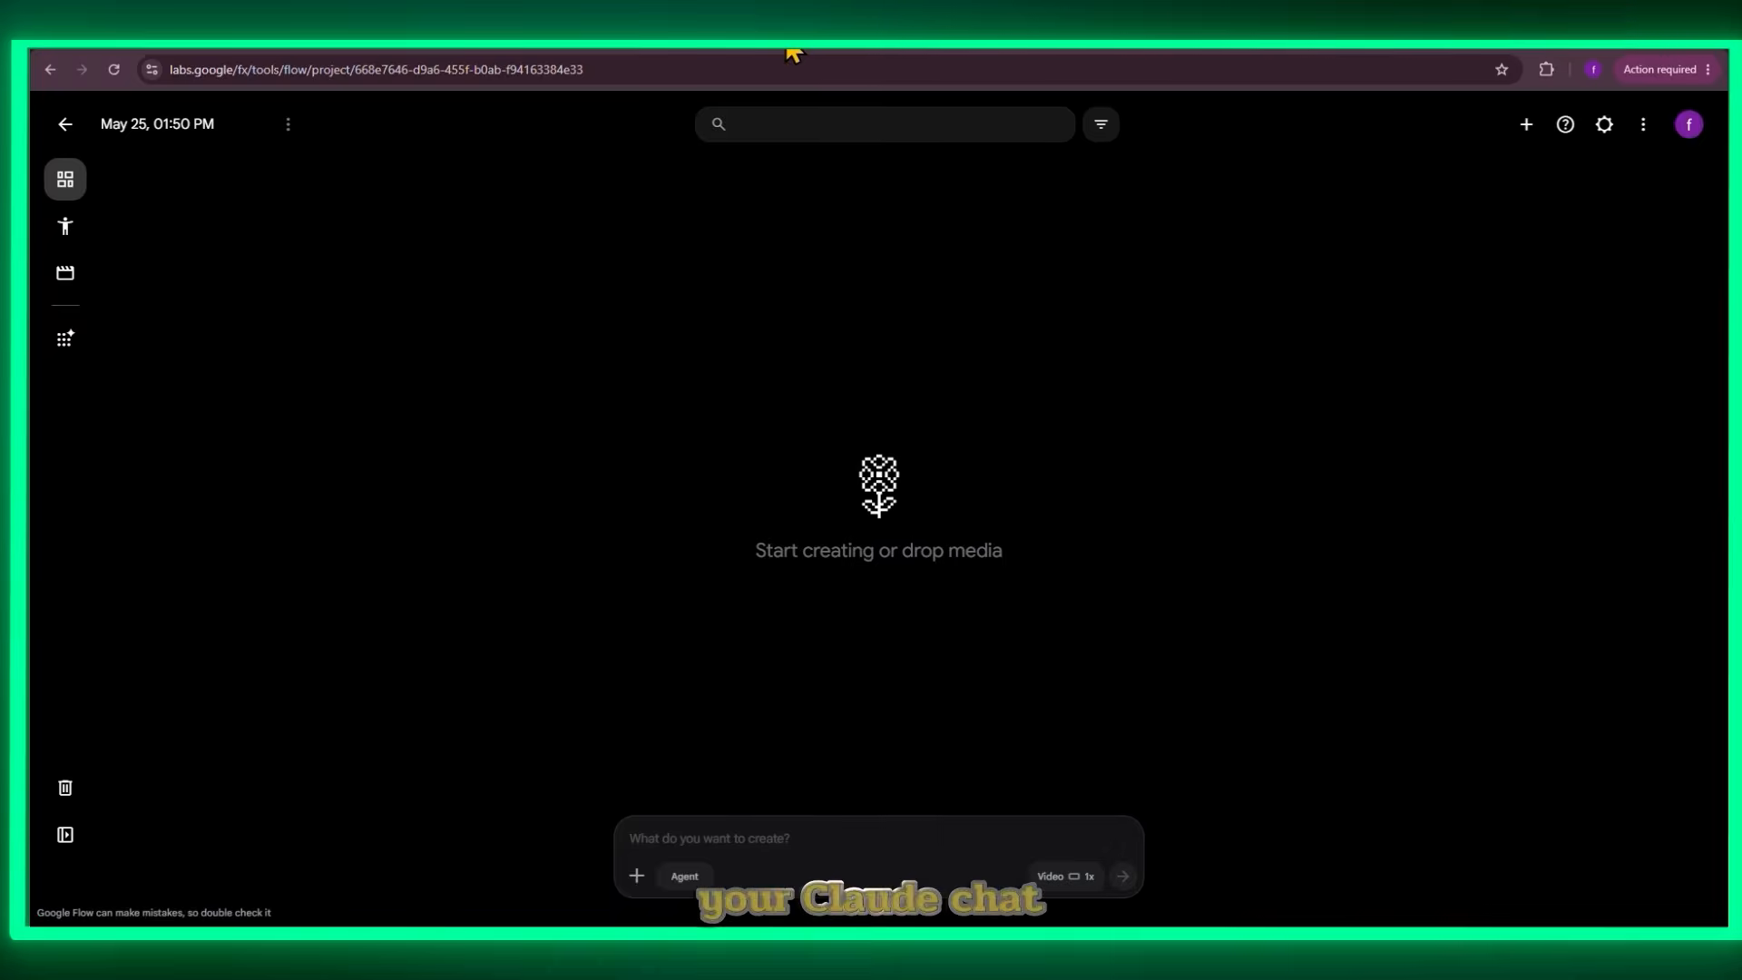
Step: Return to the Claude chat and copy the image prompt of "Scene 01 — The Hook — Boots in the Highland Mist"
click(788, 46)
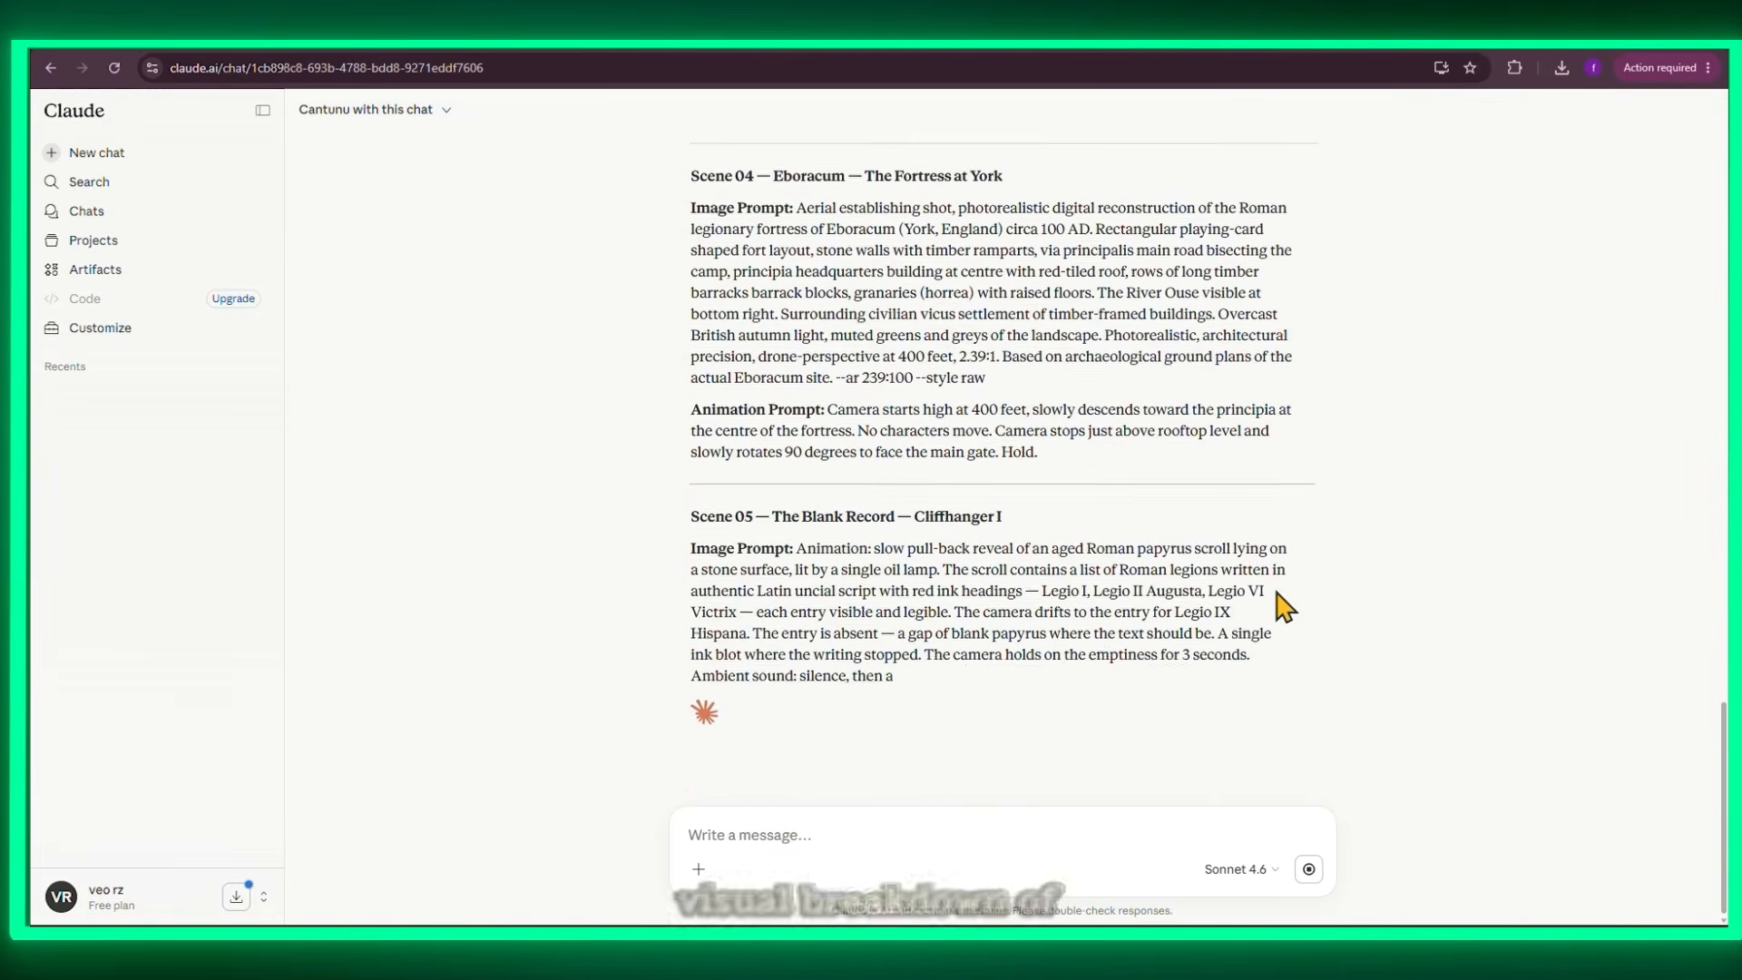
drag(691, 252, 918, 425)
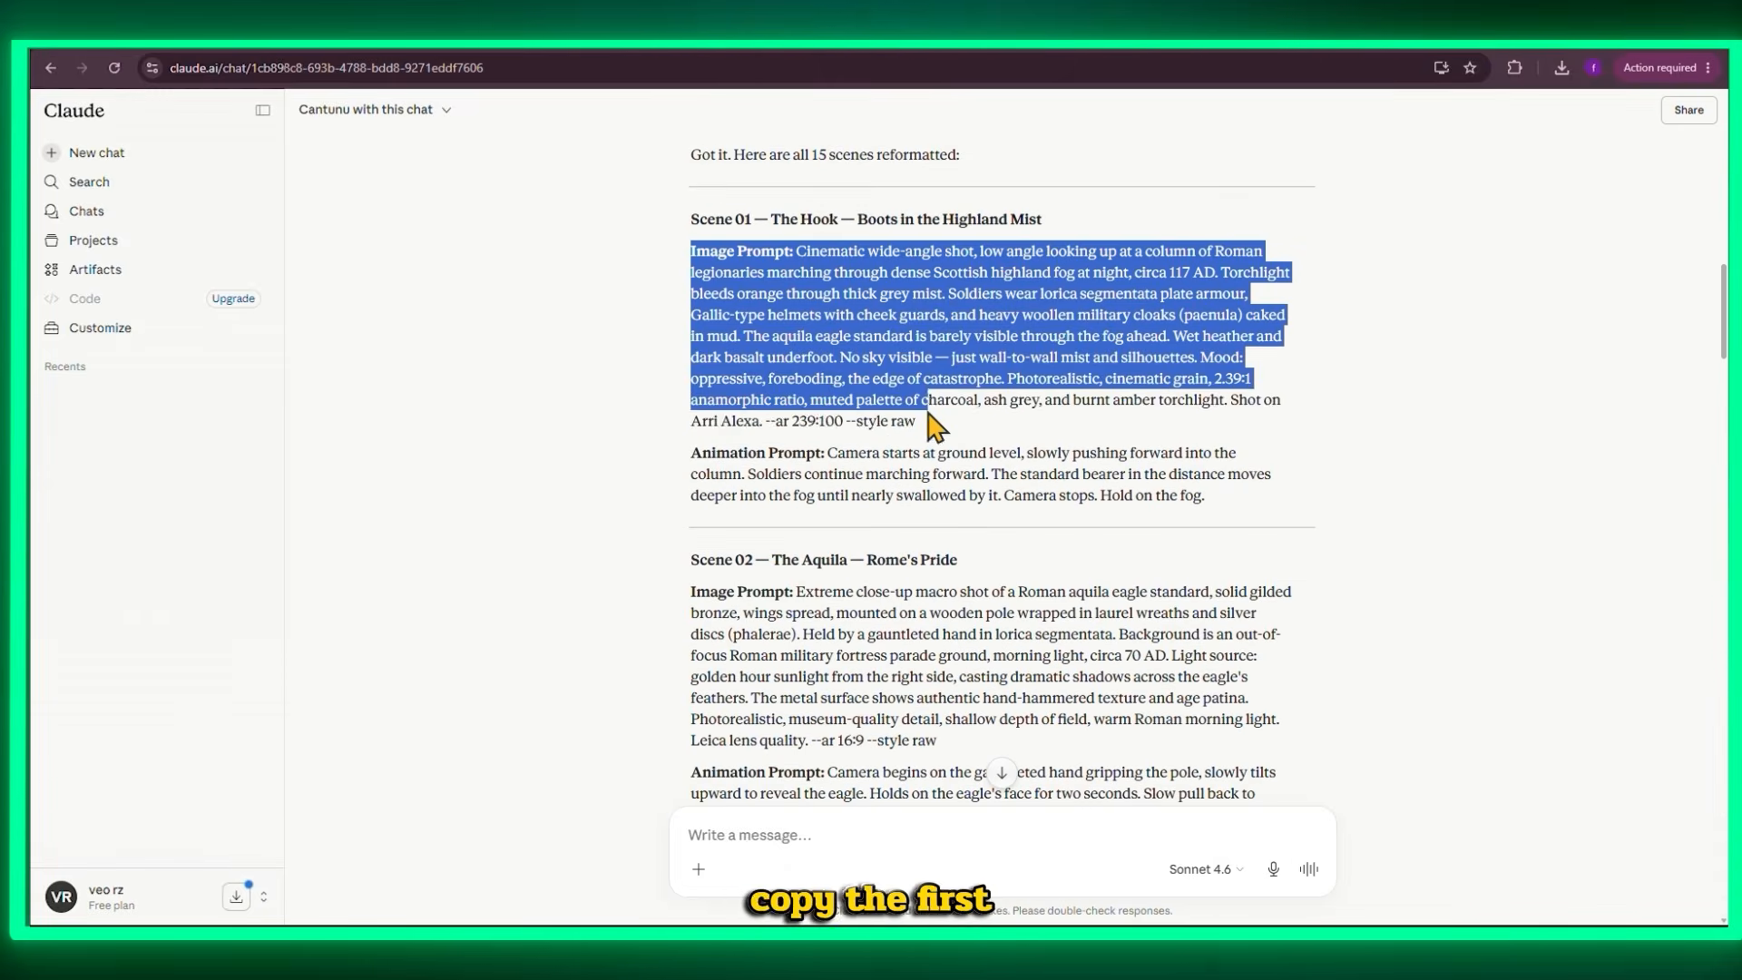
right_click(853, 318)
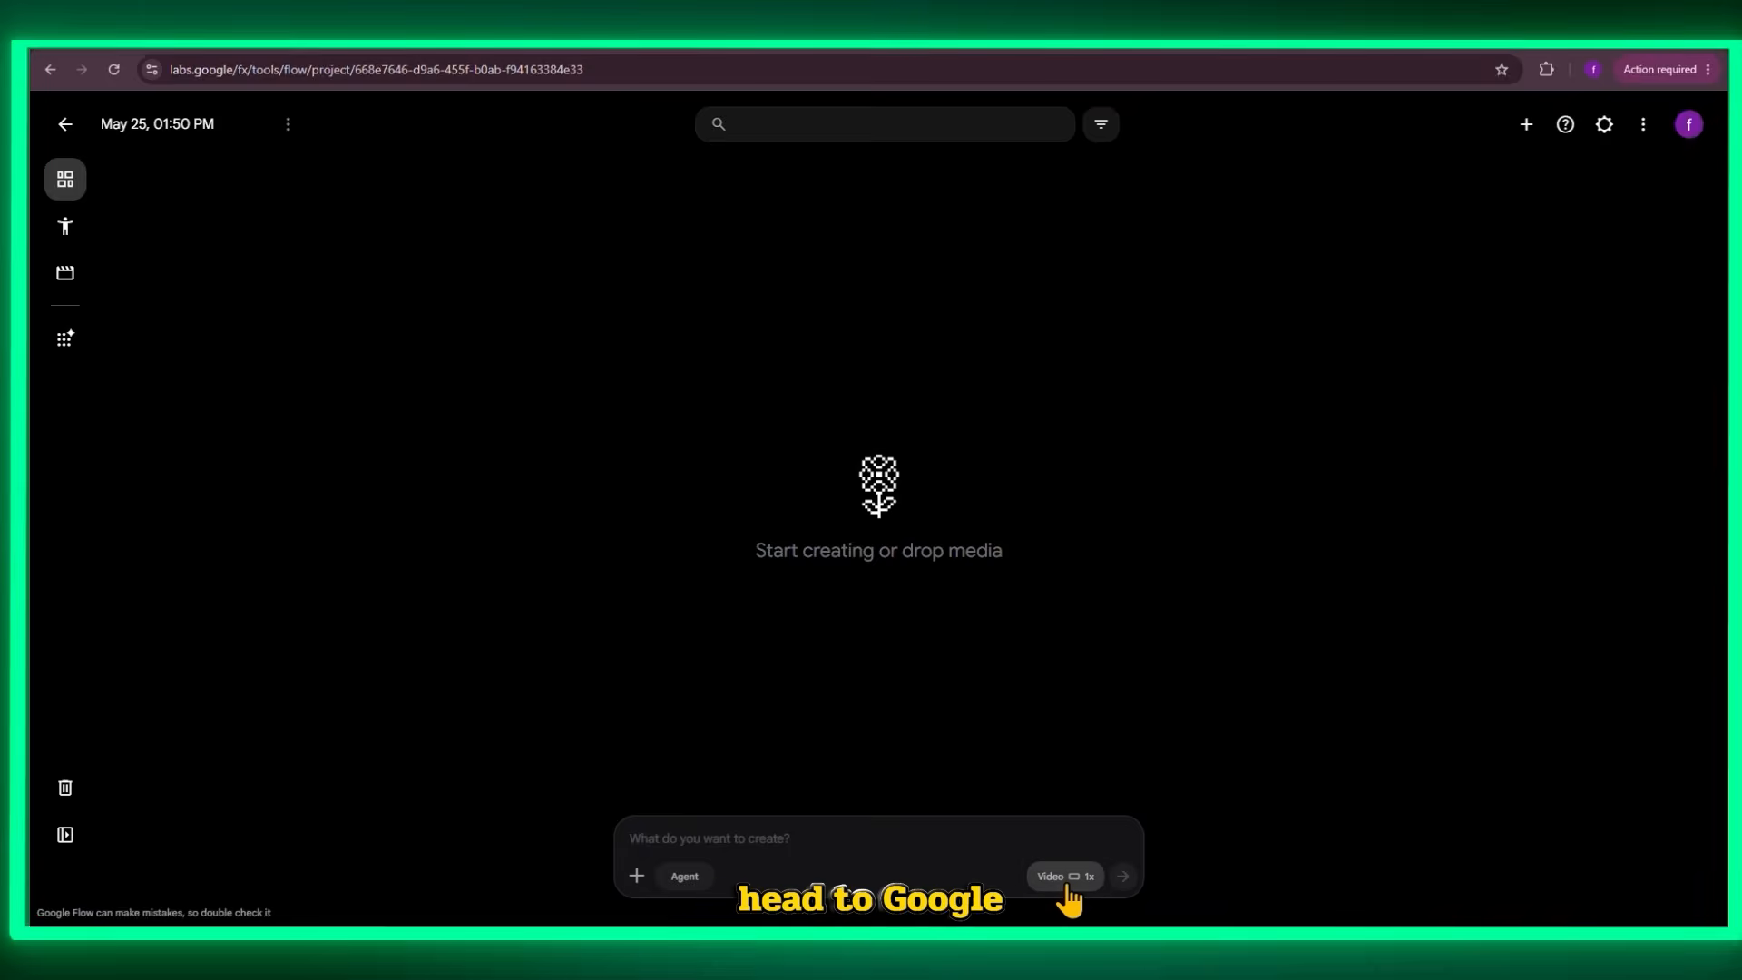
Step: In Google Flow, generate one 16:9 image with Nano Banana 2 from the Scene 01 prompt
click(1067, 879)
click(907, 673)
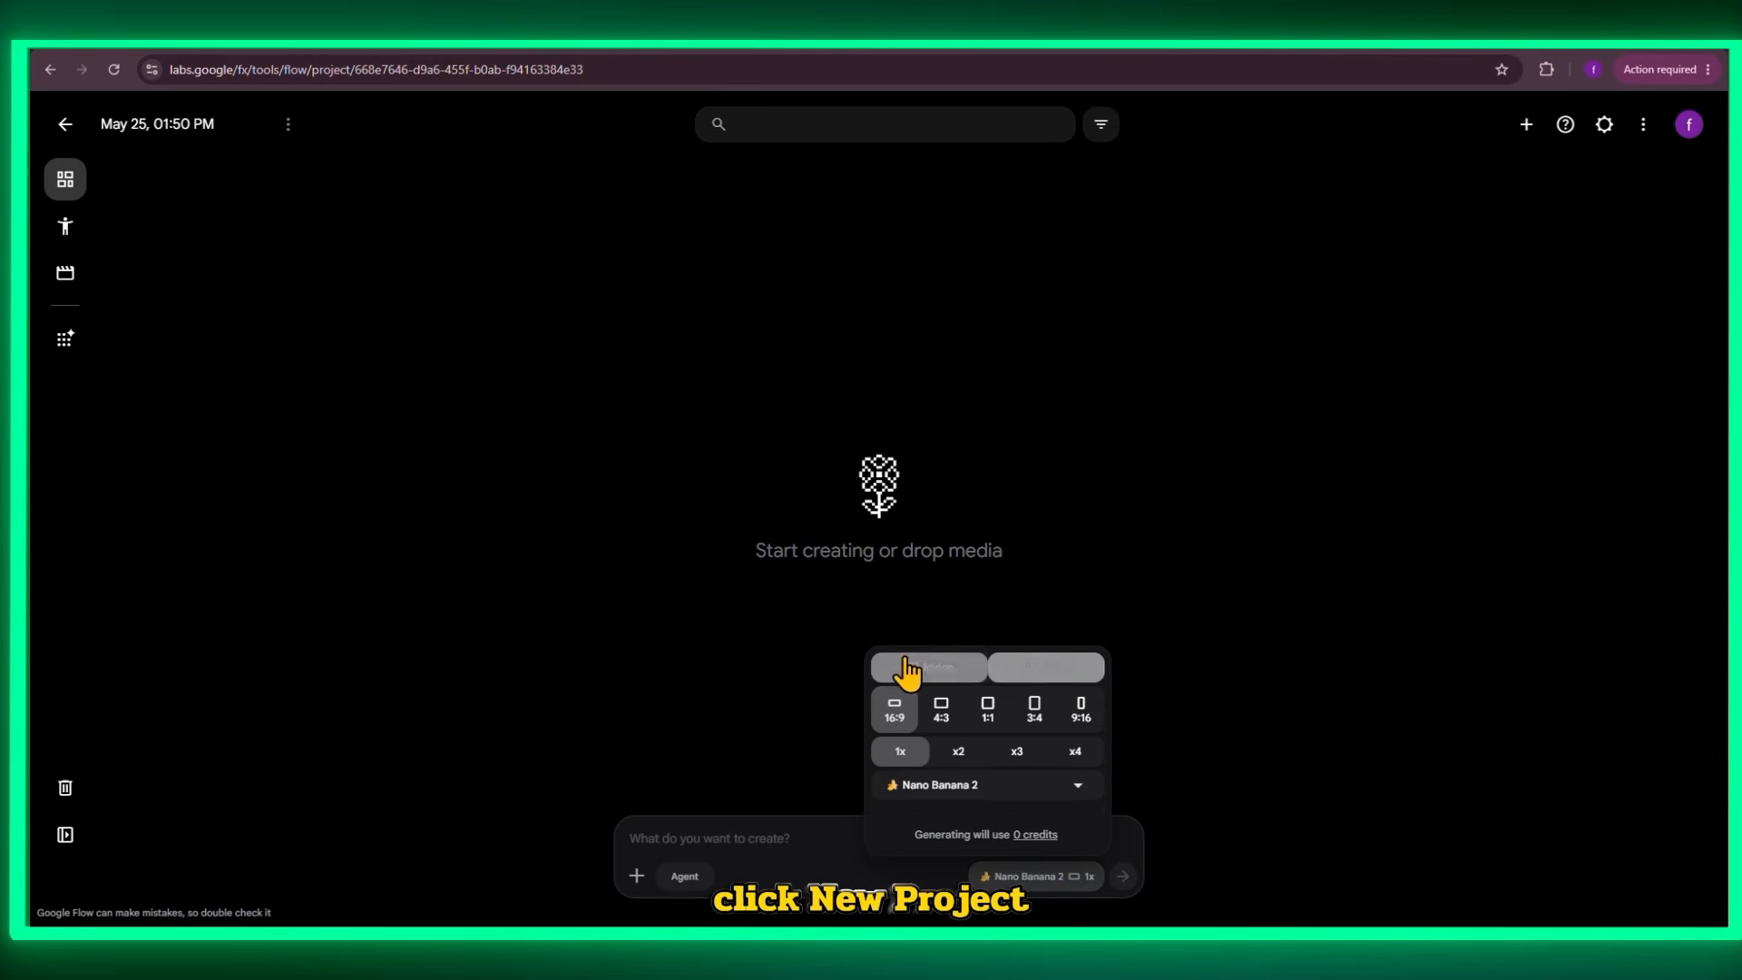
click(826, 836)
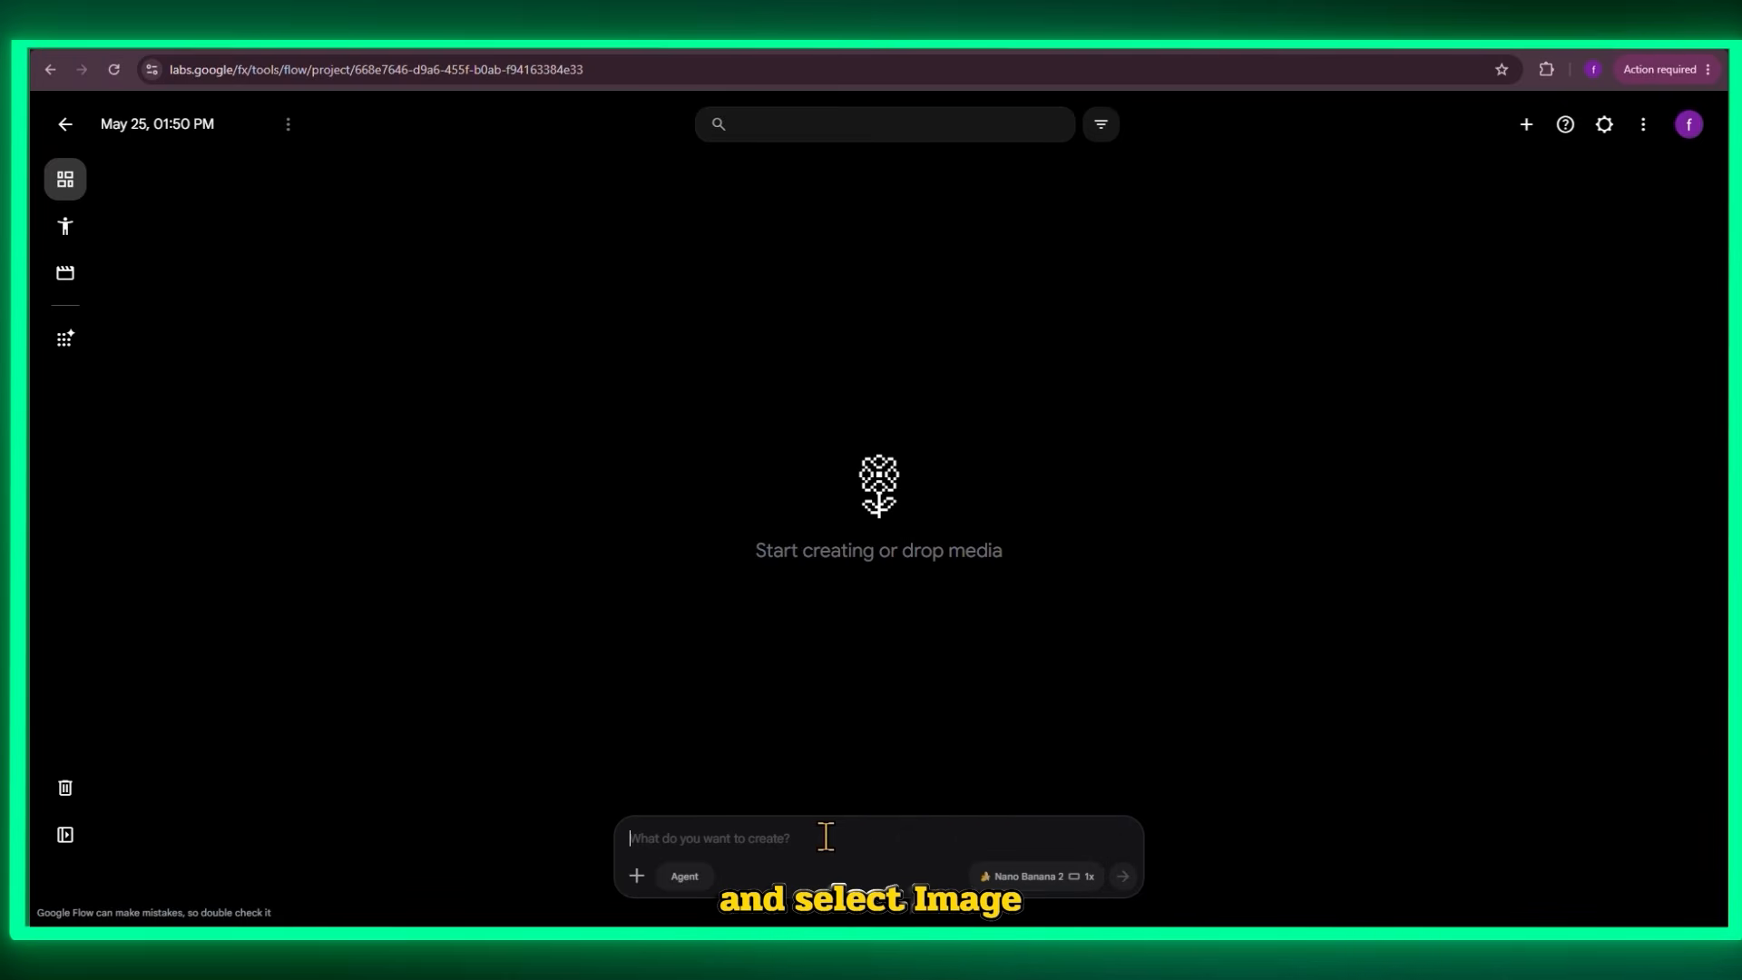
key(ctrl+v)
click(1009, 877)
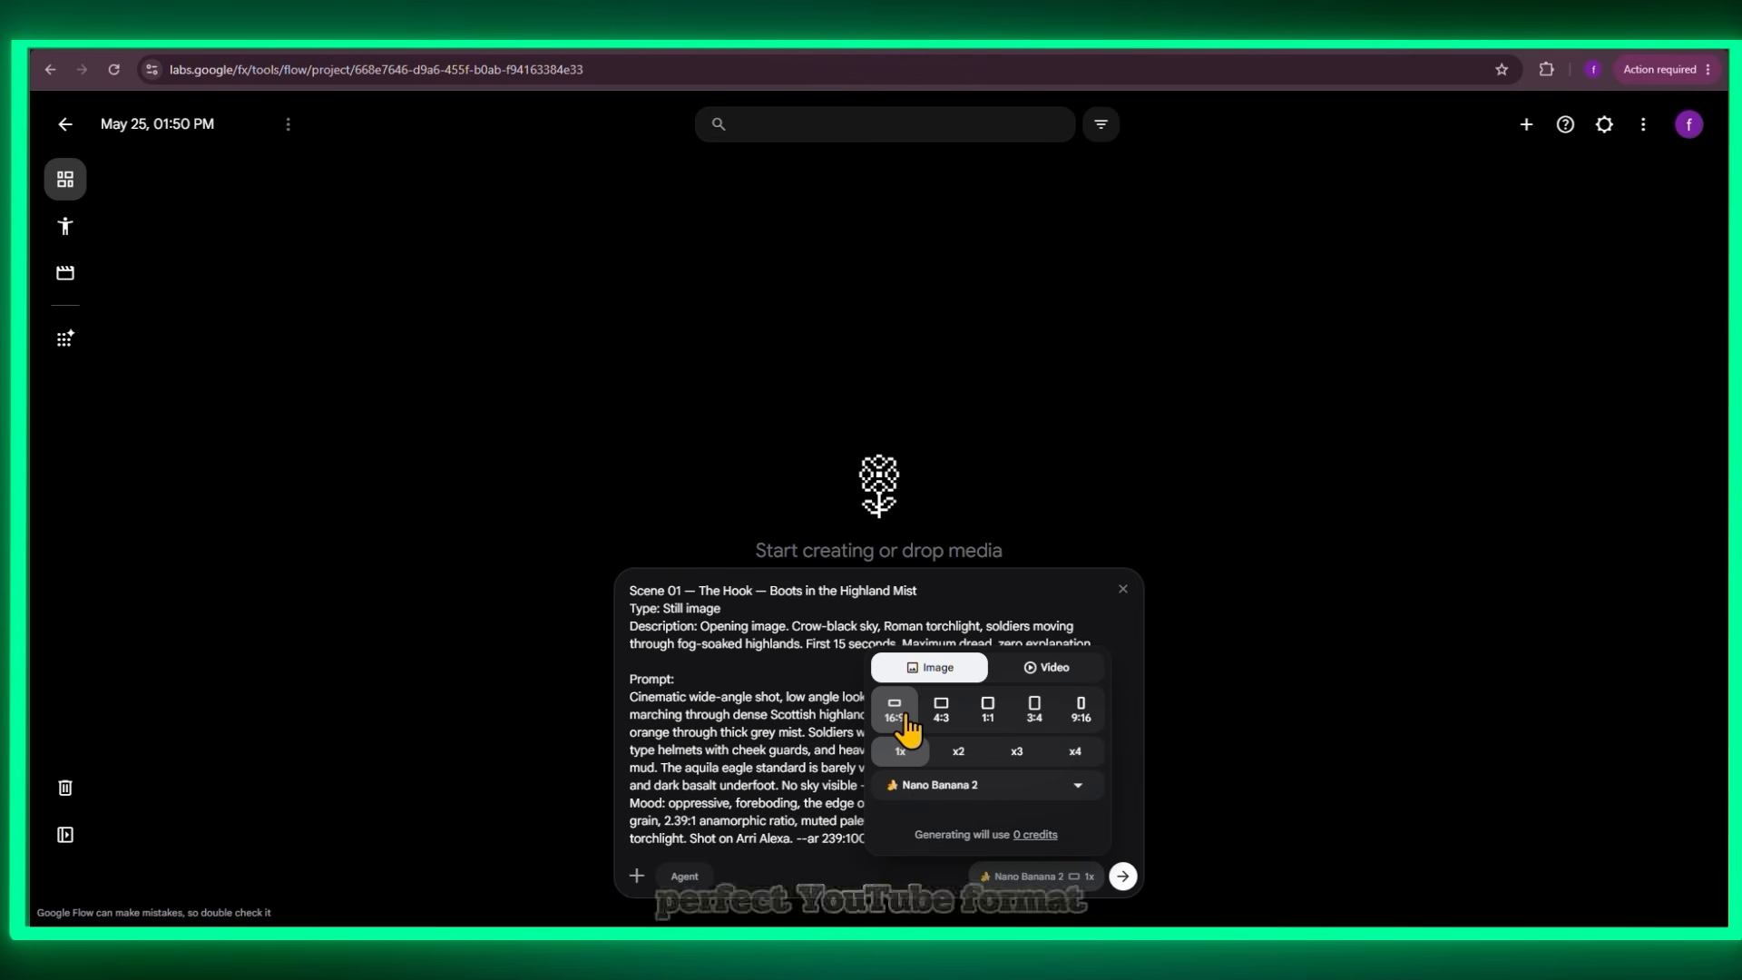
click(1122, 877)
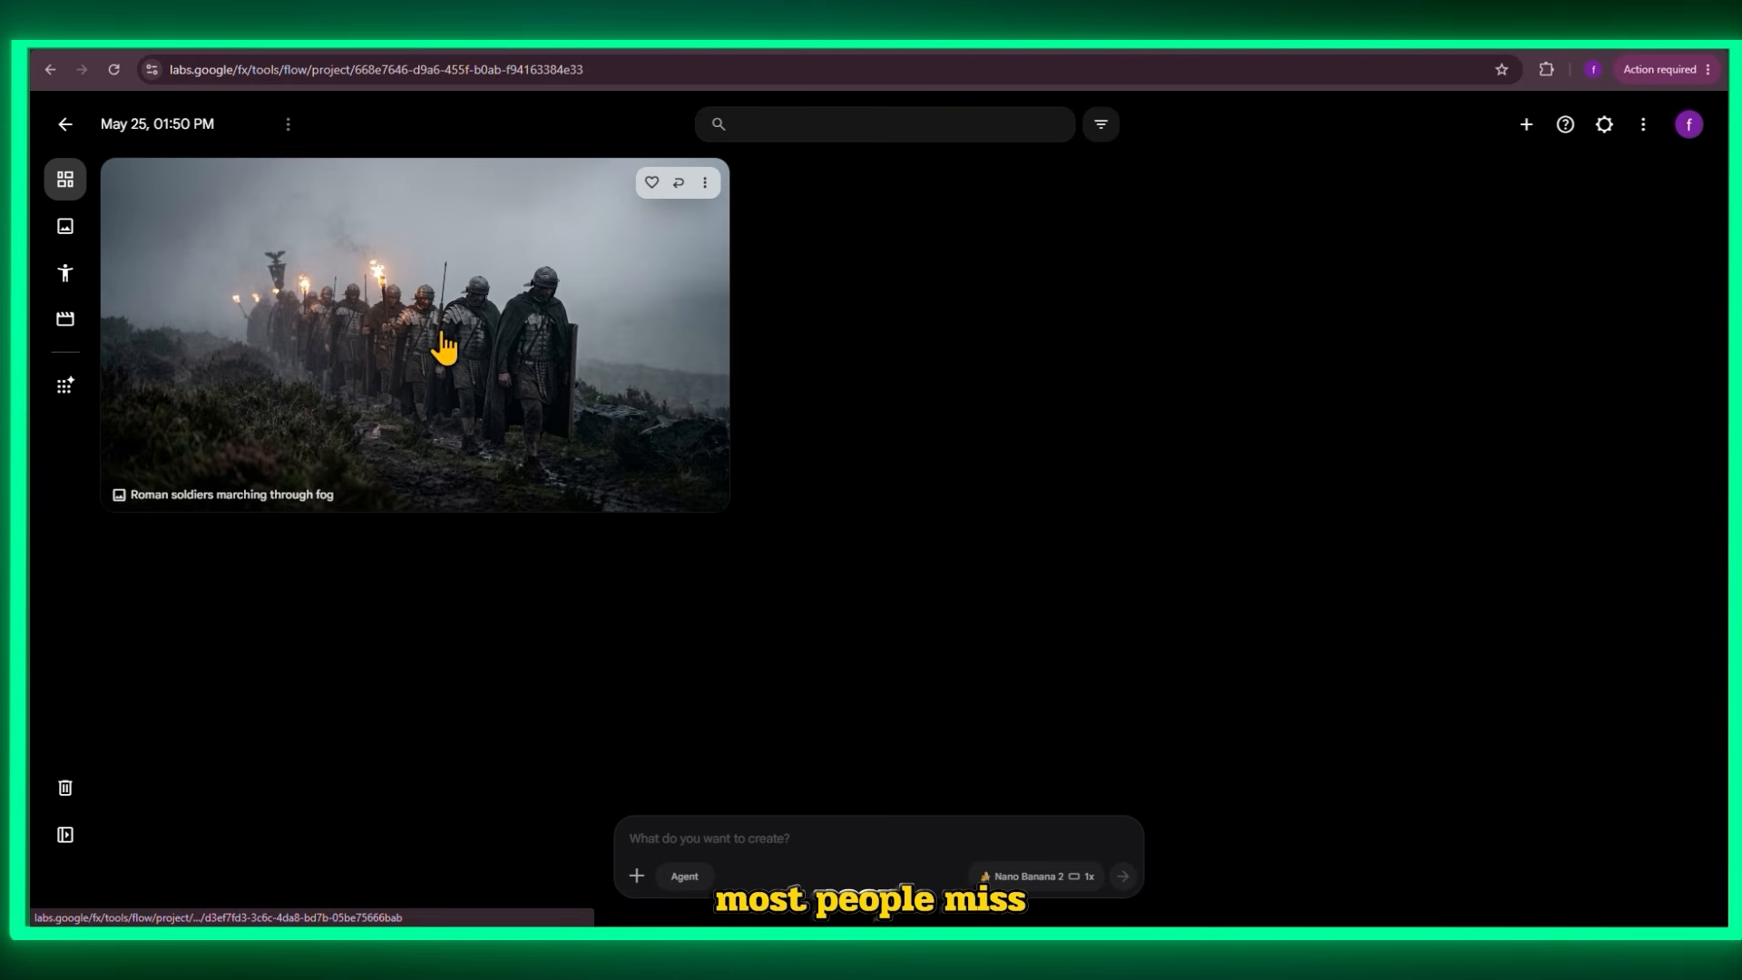
Step: Add the Roman soldiers image to the prompt as reference and generate "Scene 02 — The Aquila — Rome's Pride" from its Claude prompt
click(328, 372)
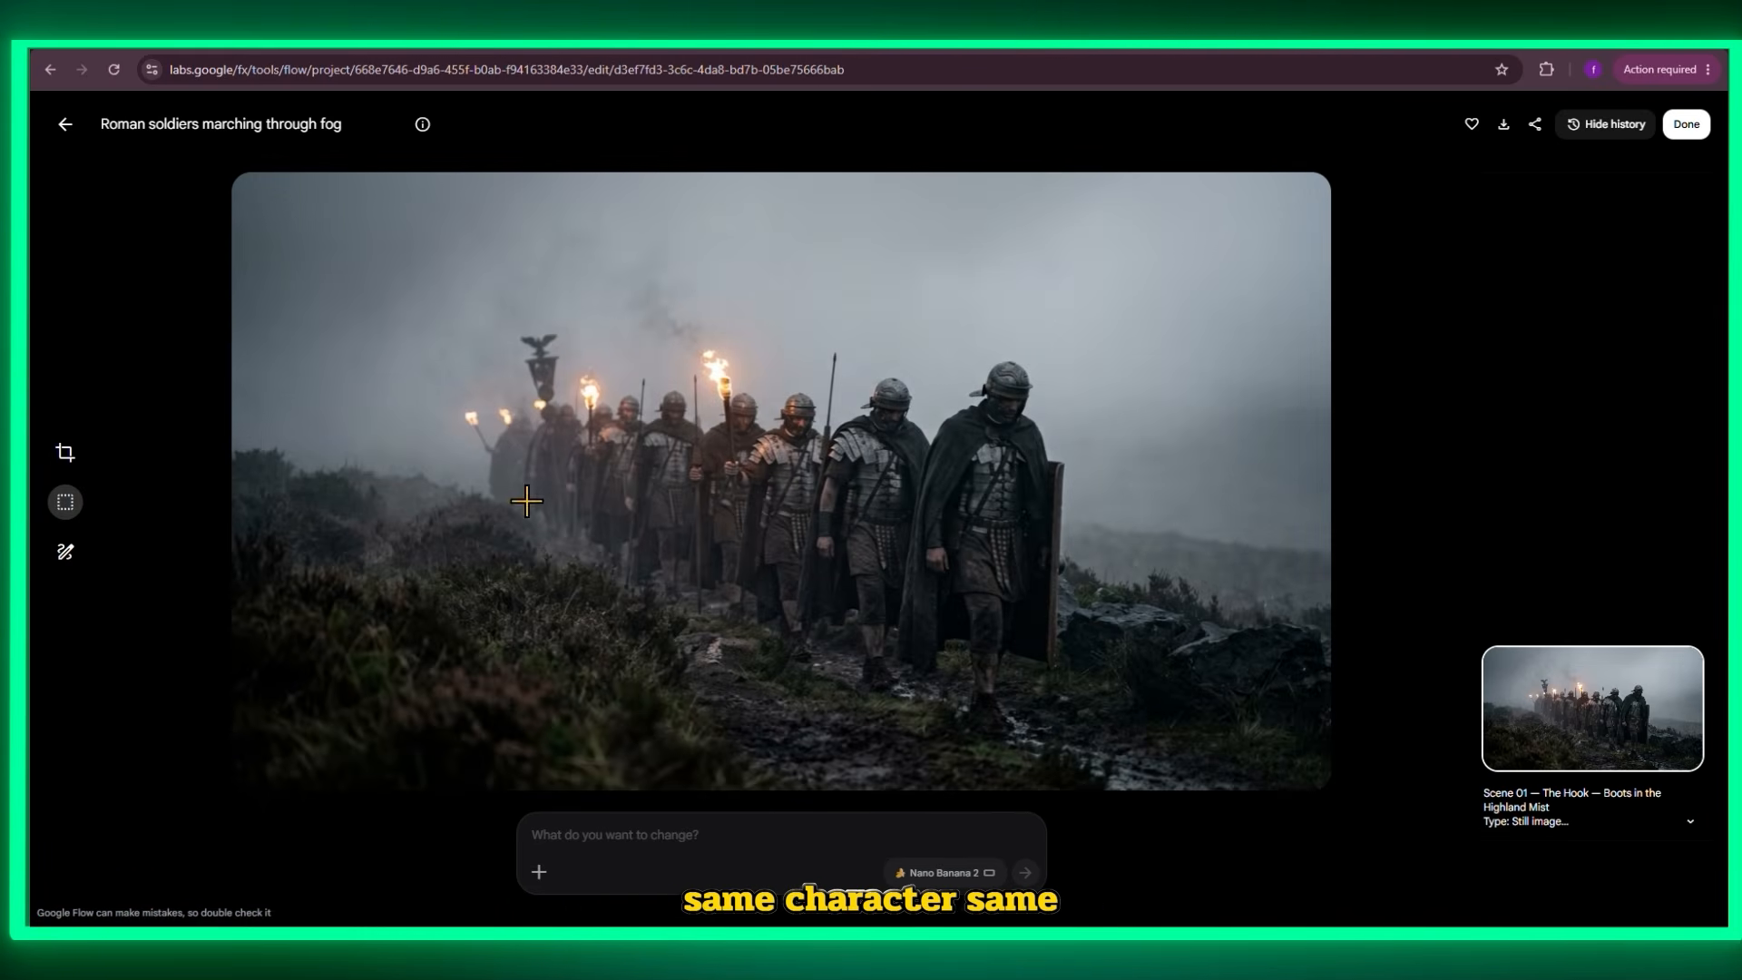
click(69, 127)
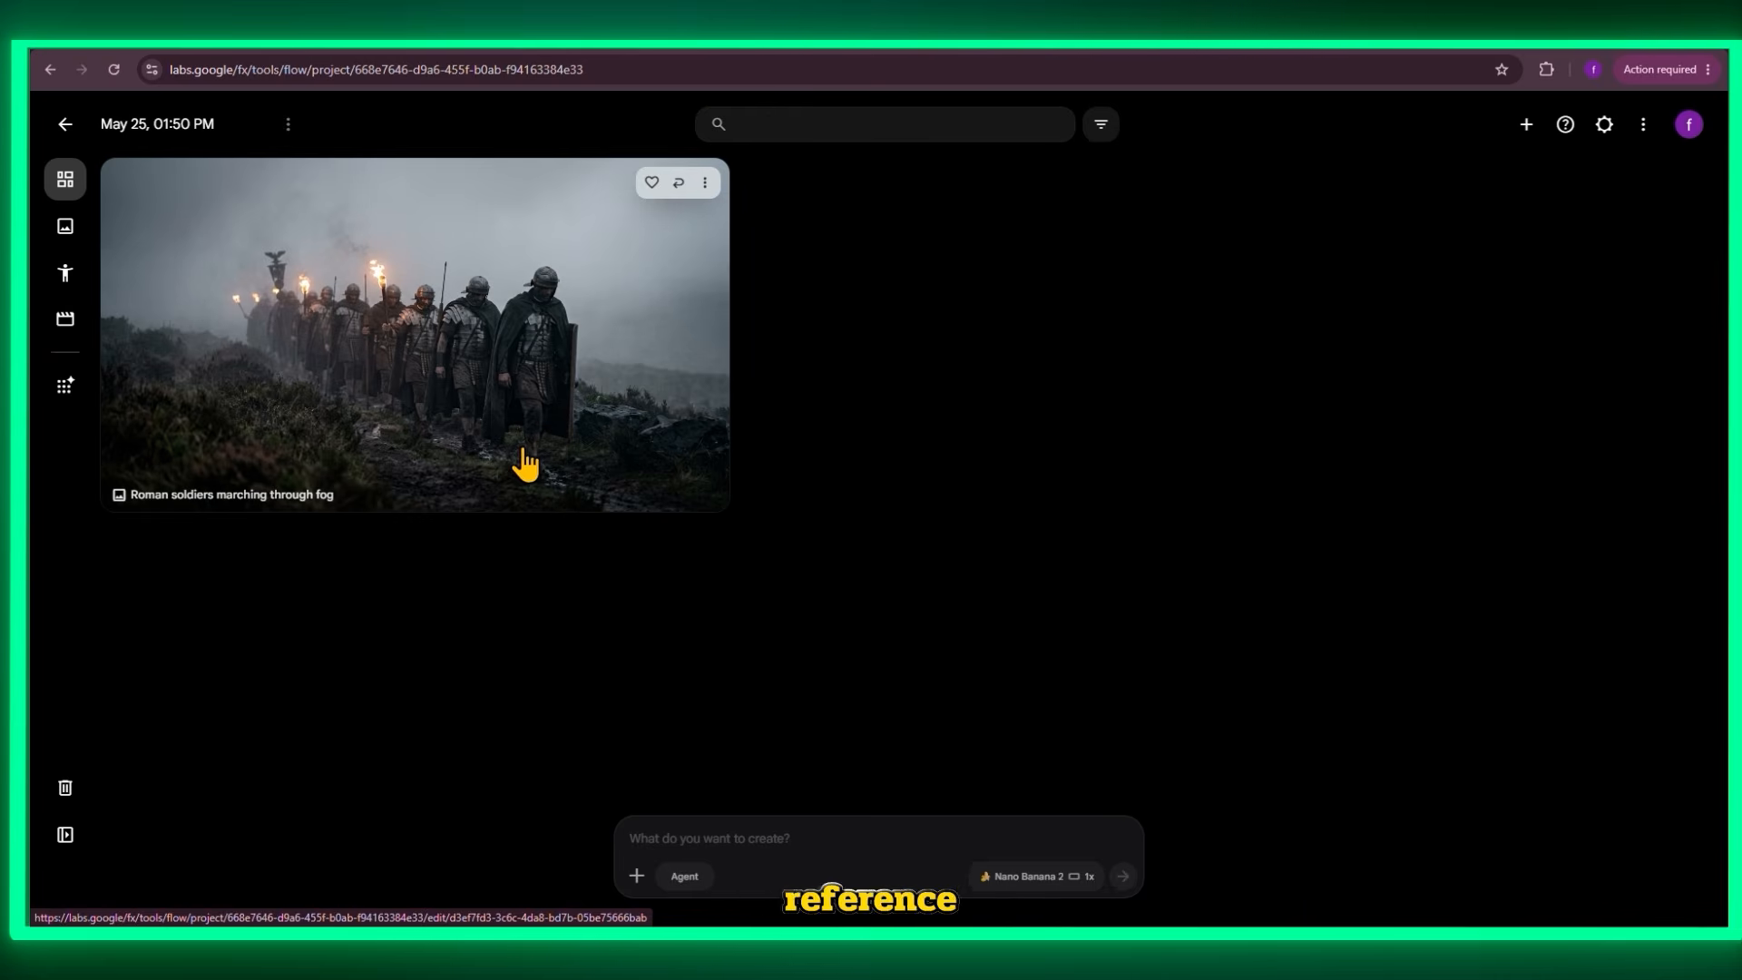
click(706, 184)
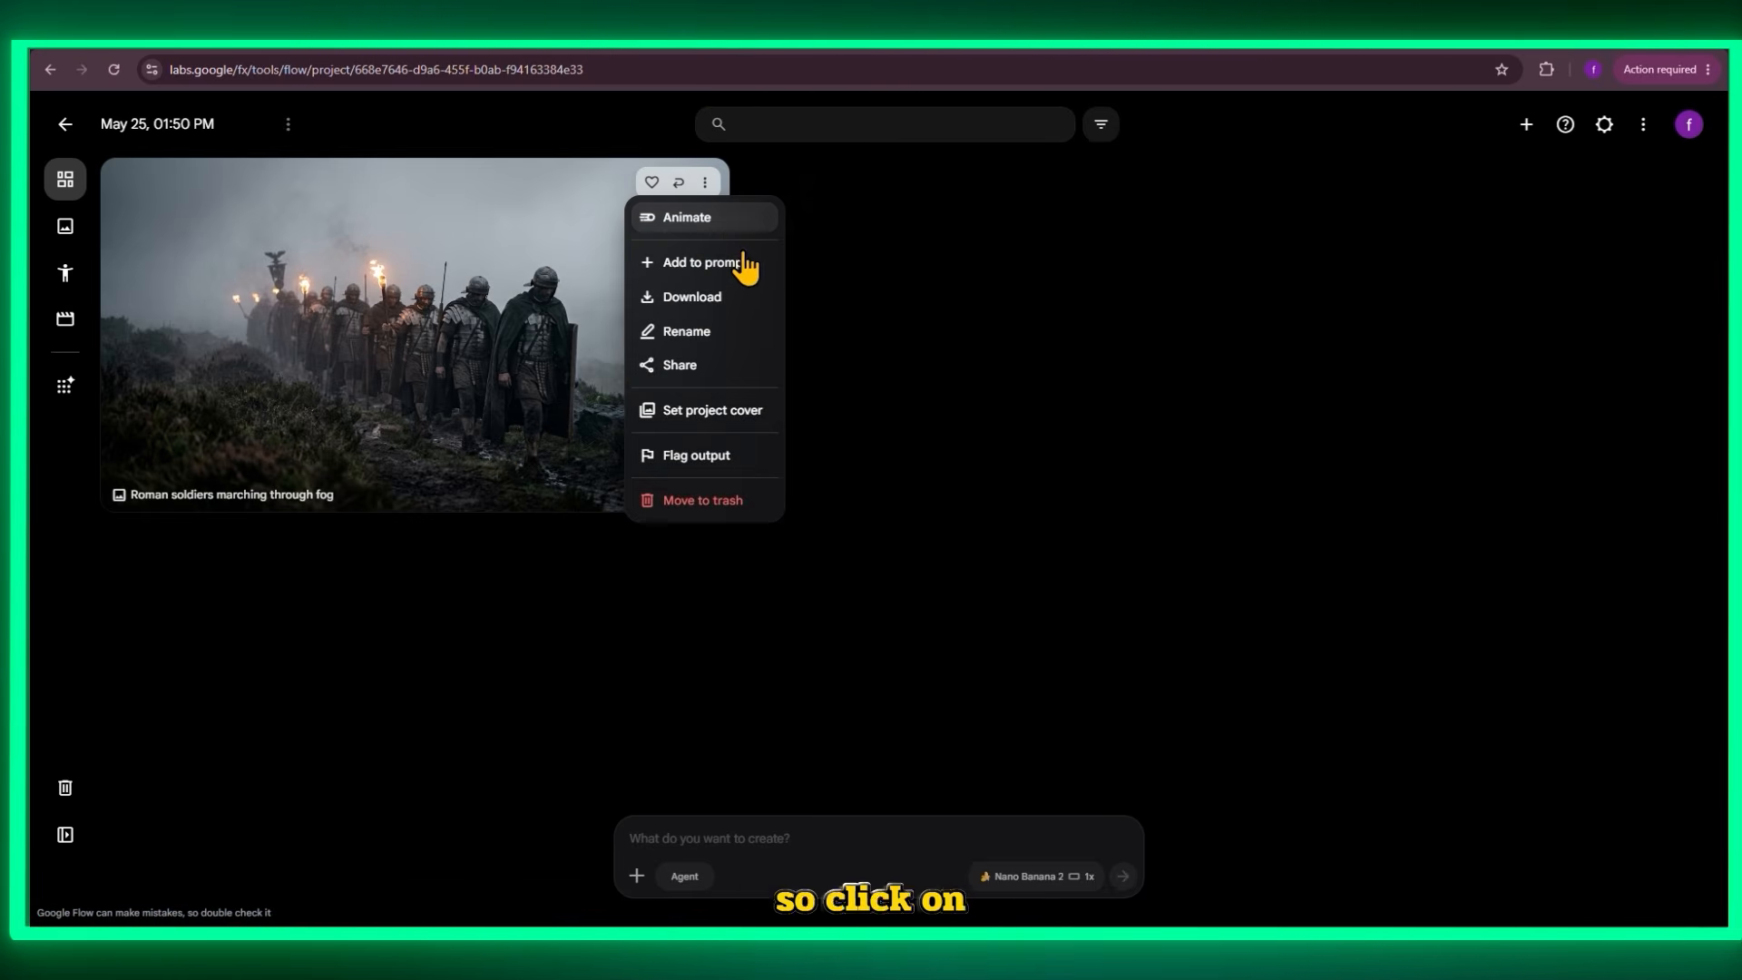
click(688, 270)
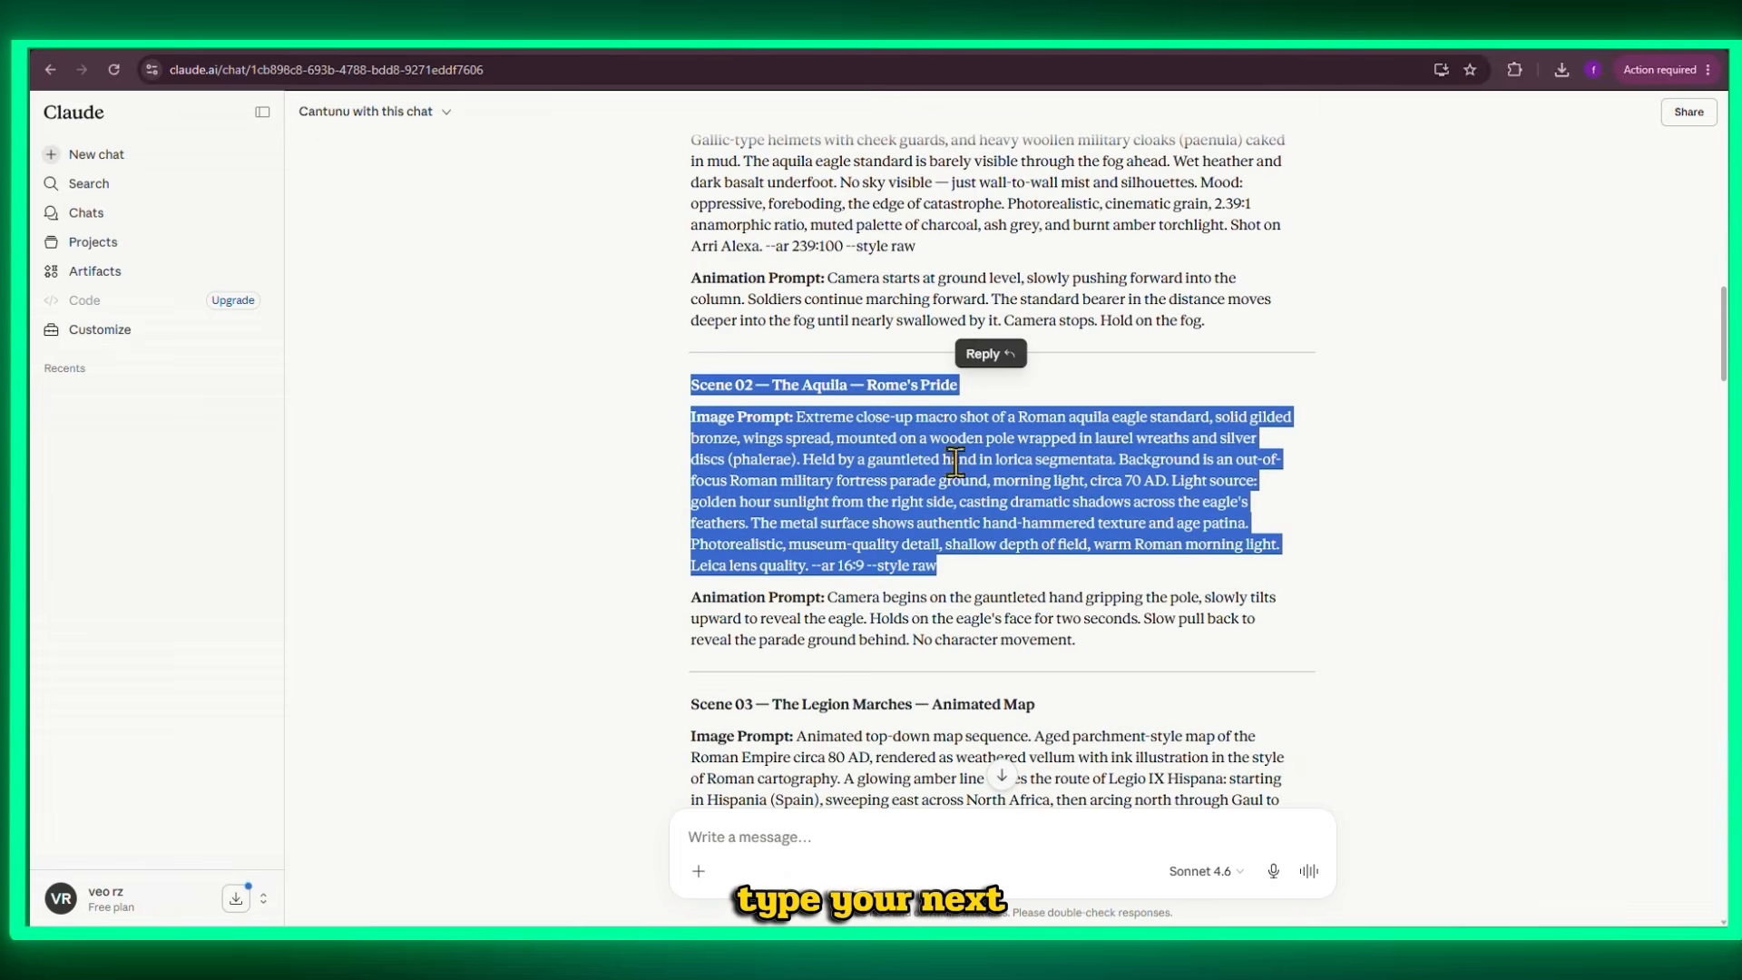
right_click(955, 461)
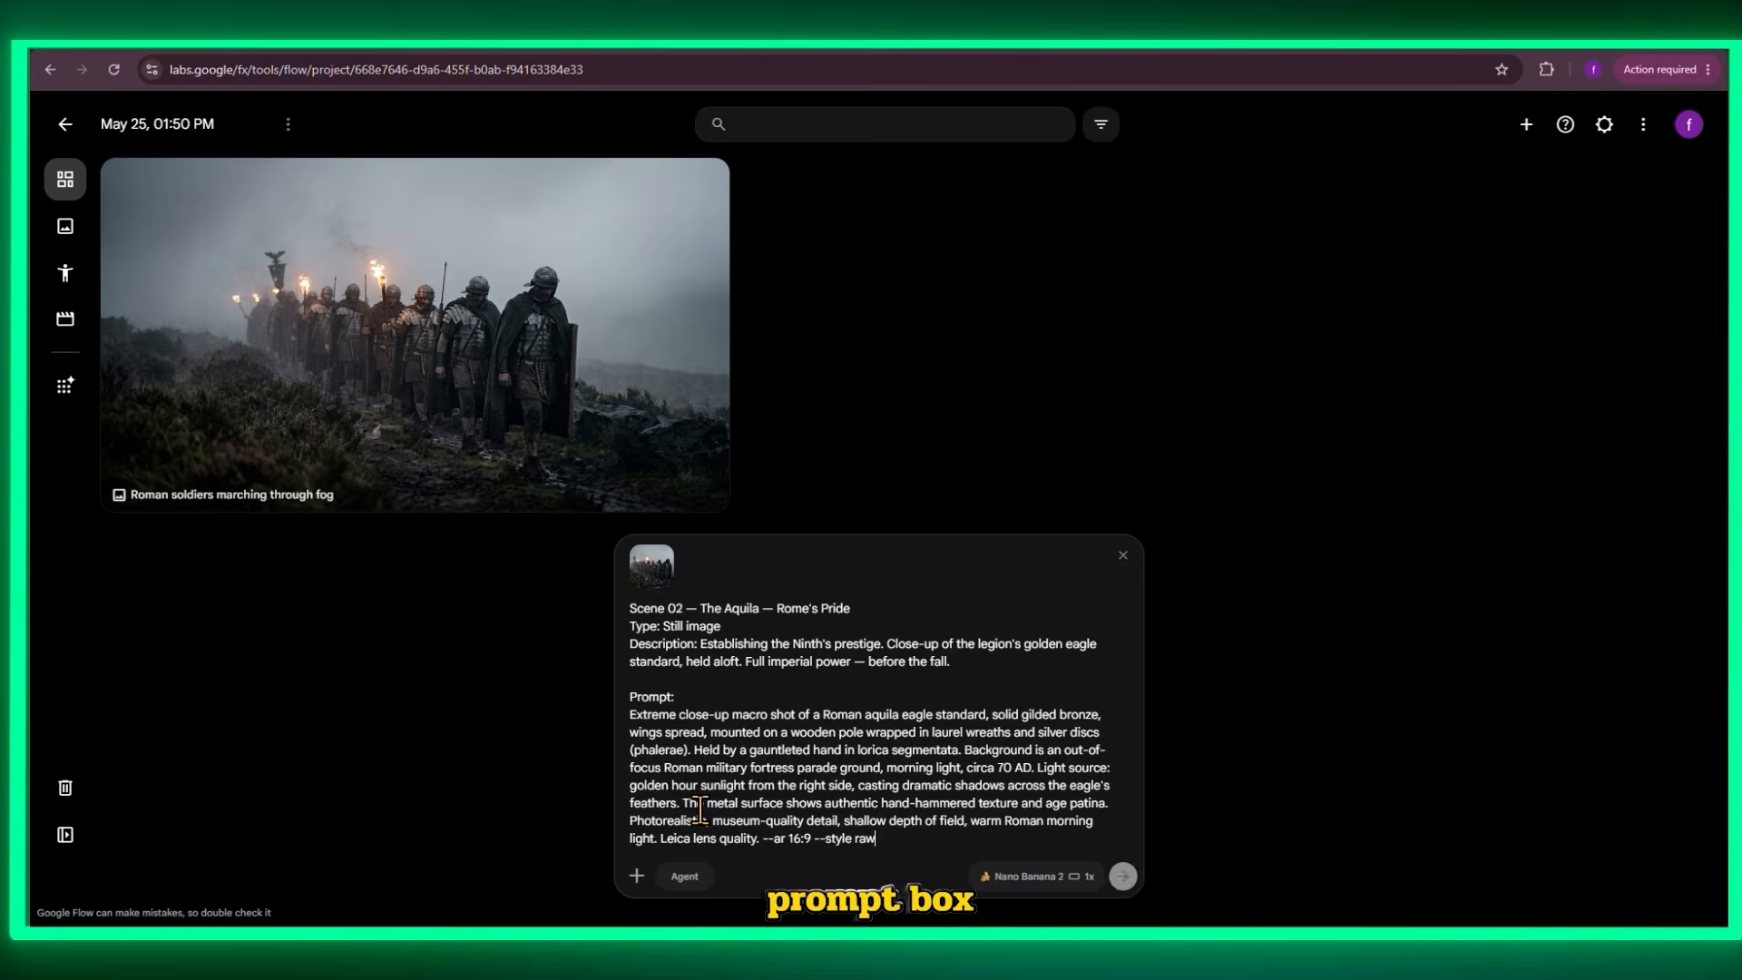
key(Return)
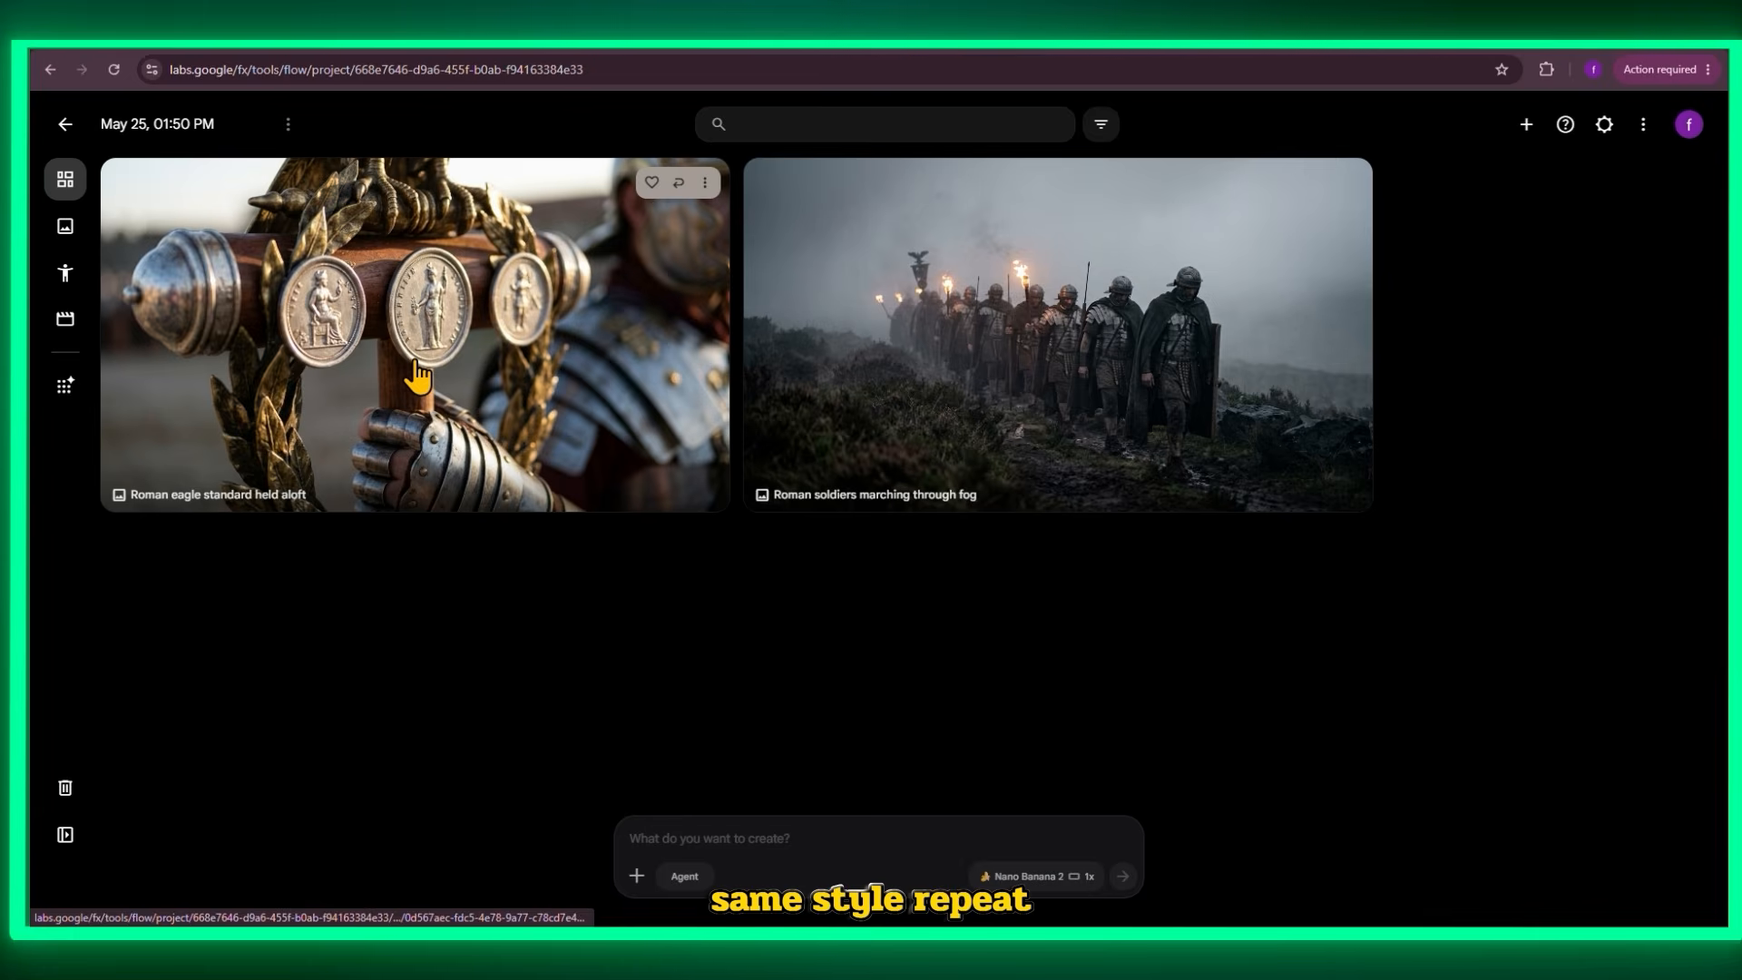
Step: Generate the remaining scene images from their prompts, including "Scene 11 — York Excavation — What the Ground Says"
click(1349, 182)
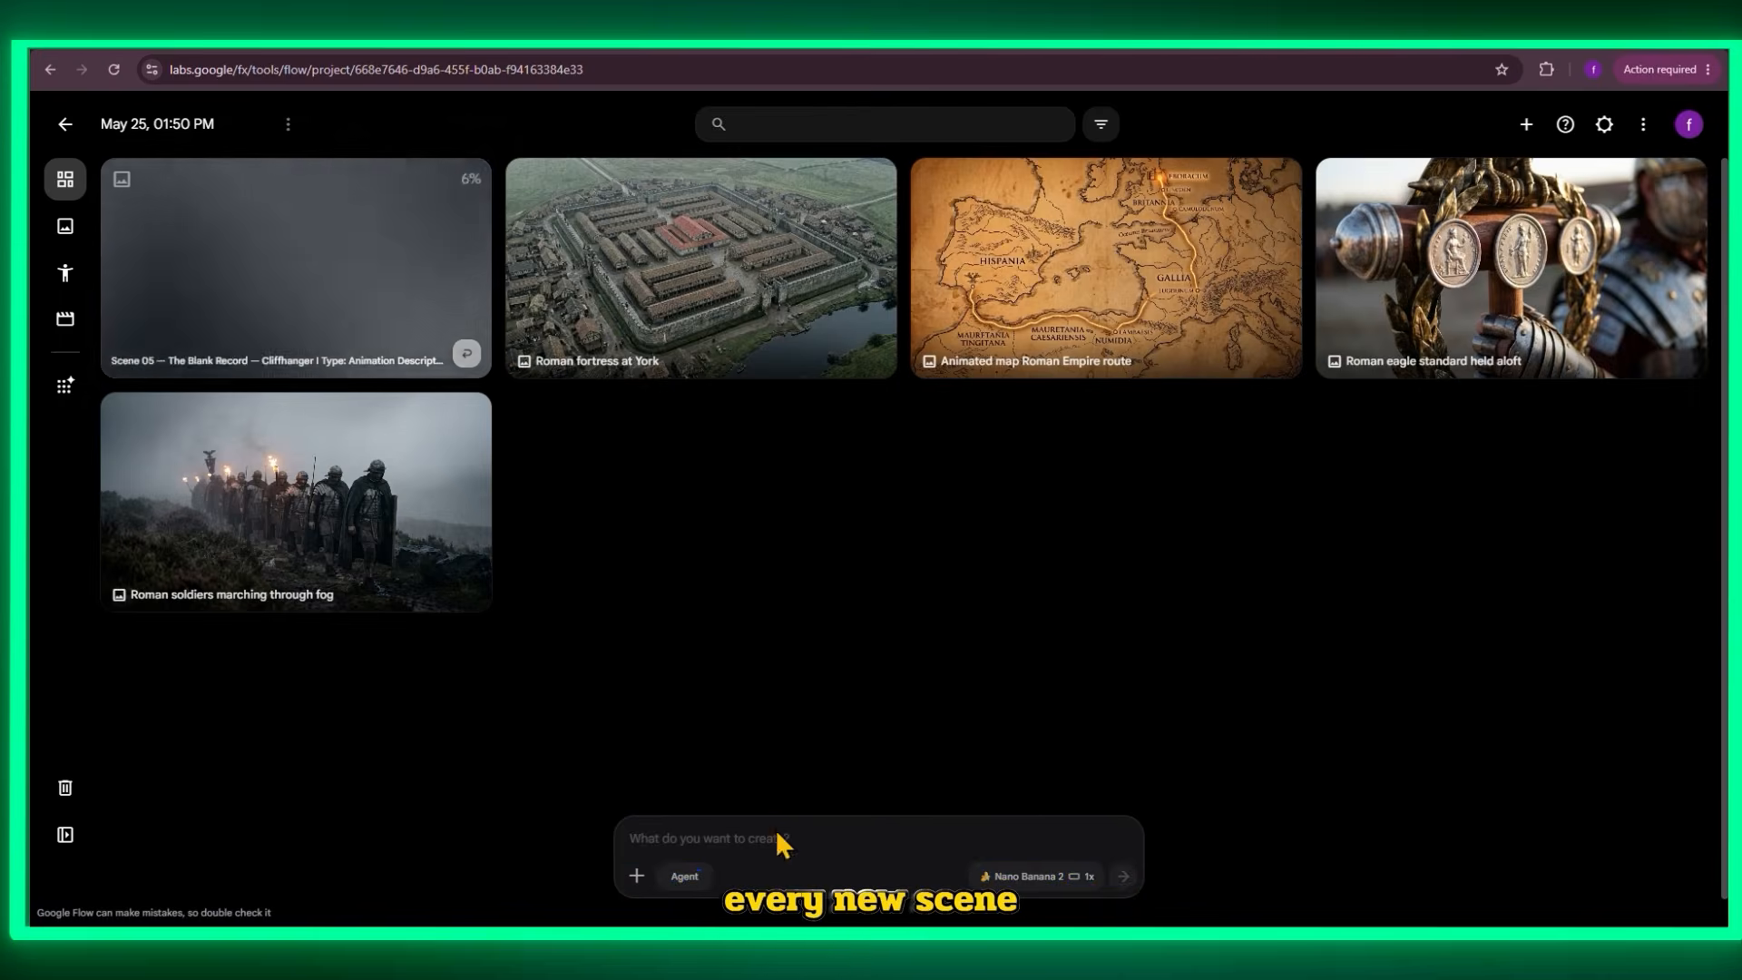
text(Scene 11 — York Excavation — What the Ground Says Type: Animation Description: Modern archaeology meets Roman history. An animated split-screen of modern York streets above and the Roman fortress beneath — tile stamps emerging from the soil.  Prompt: Animated split-screen reveal, 10 seconds. Top half: a busy modern street in York, England — cars, shops, contemporary pedestrians. Bottom half: an X-ray/ground-penetrating-radar style visualisation of the Roman fortress of Eboracum directly beneath the modern street, showing stone walls, timber barrack foundations, hypocaust heating systems, and — highlighted in amber — a stamped Roman roof tile with the legend "LEG IX HISP" pressed into the clay, lying undisturbed 2 metres underground. A slow zoom pushes into the tile stamp from above, passing through the modern tarmac as if it were transparent. Style: documentary infographic animation, photorealistic top half, detailed technical illustration bottom half. Clean, educational tone. --ar 16:9)
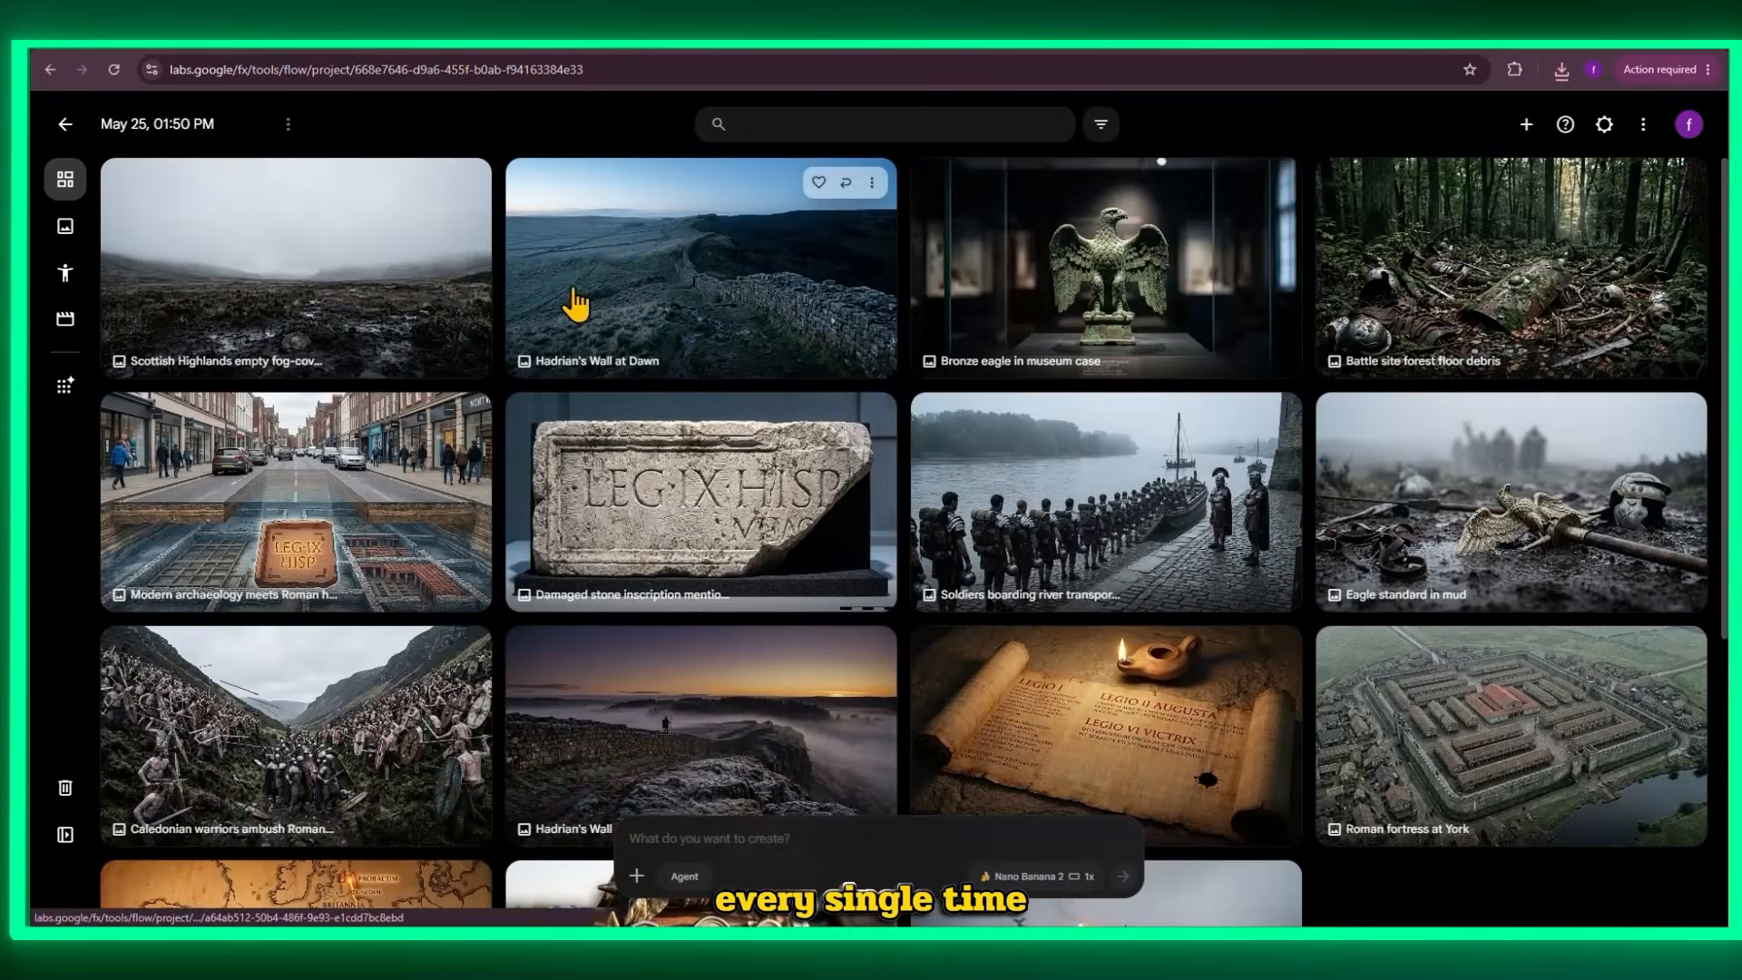
Step: Download all the project's images as a zip file and open the downloaded folder
click(1643, 125)
click(1563, 167)
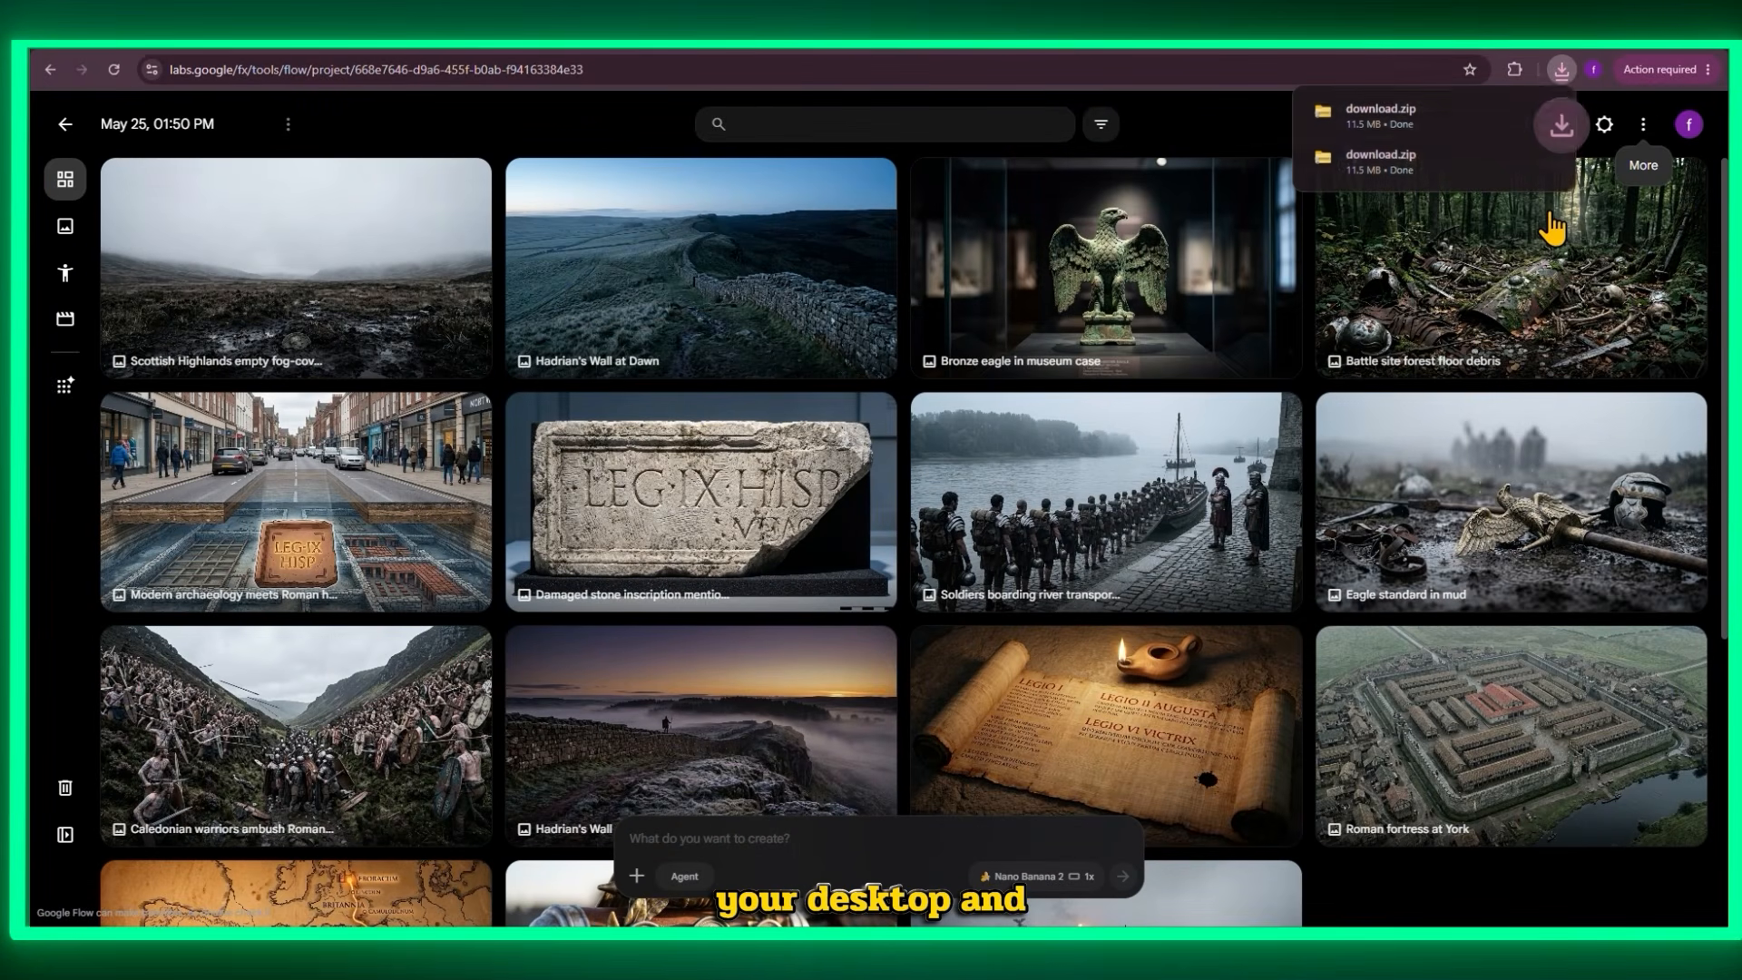
click(1494, 111)
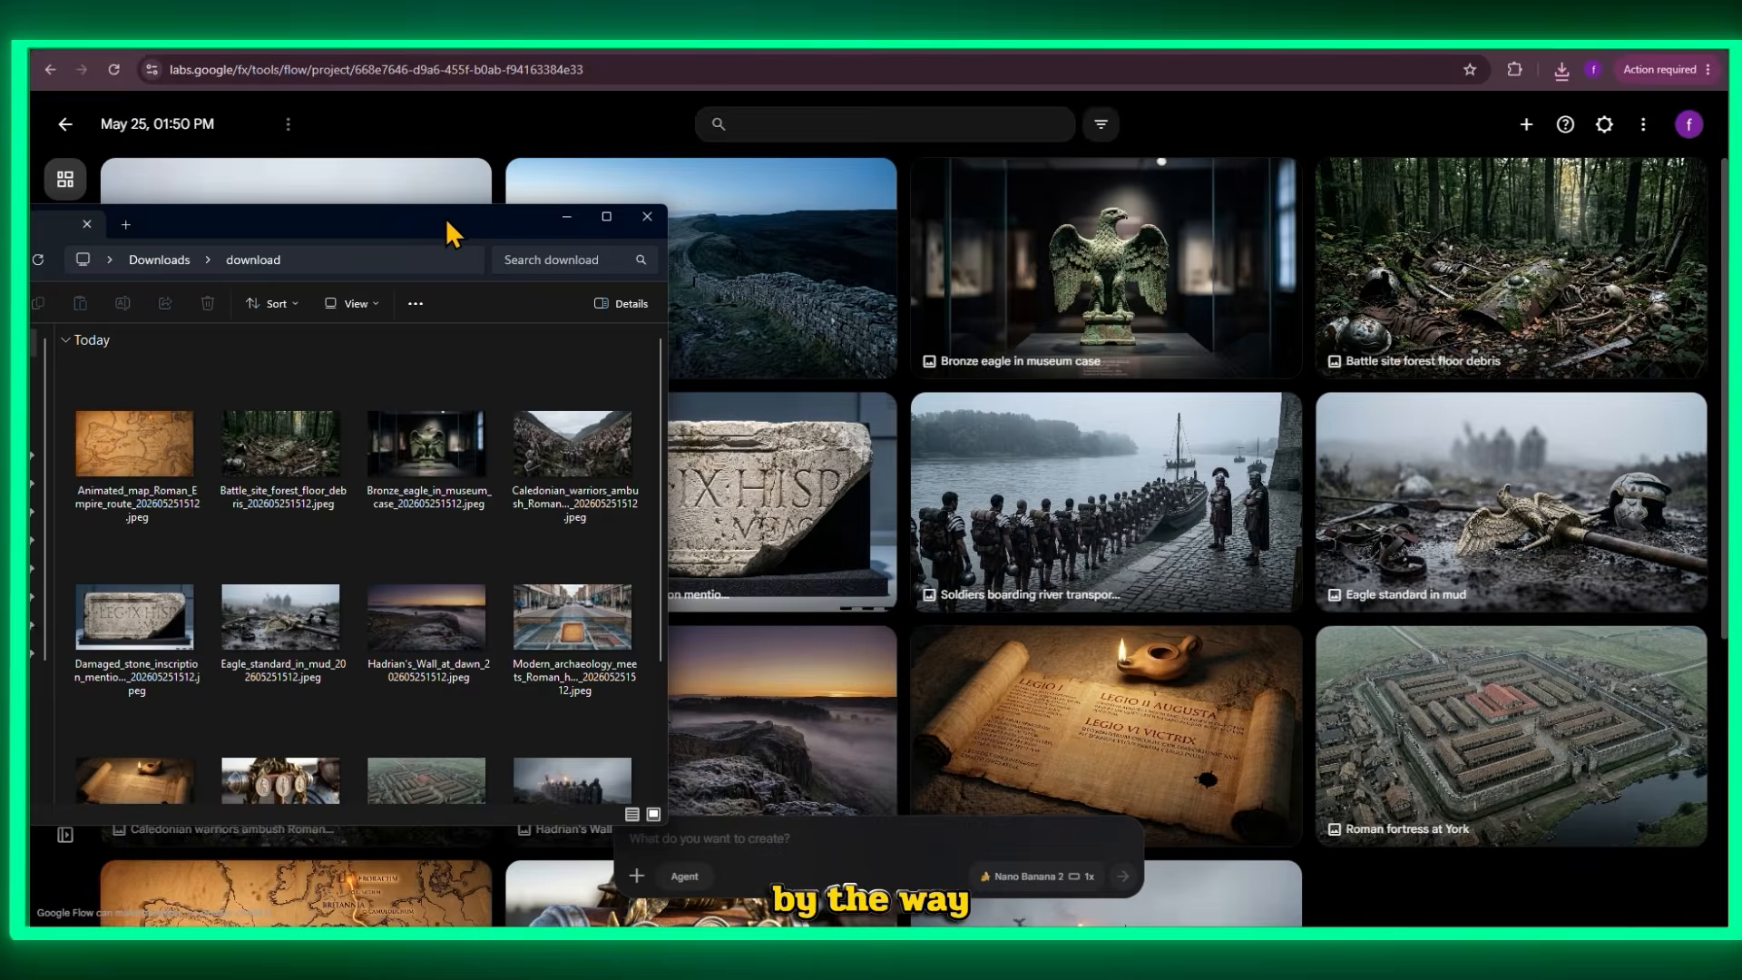